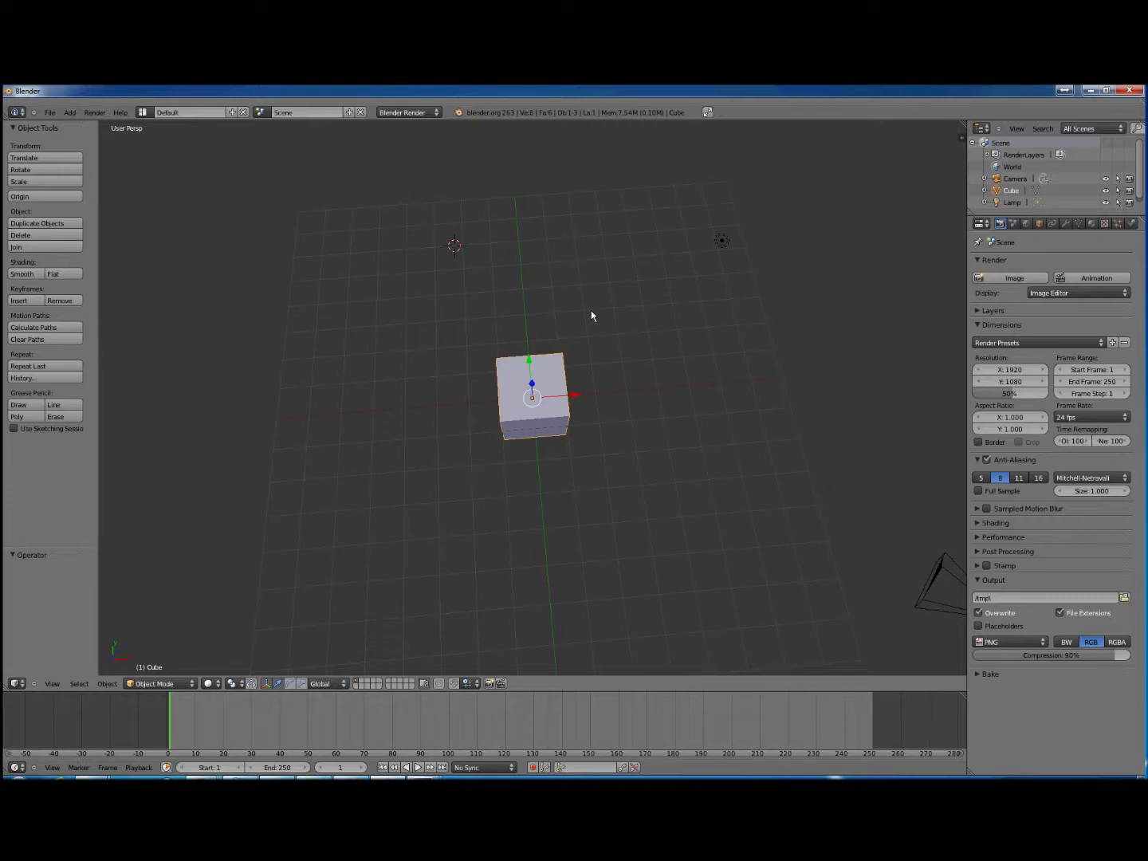
- Load the factory settings to reset the scene to its defaults
middle_drag(591, 313, 579, 278)
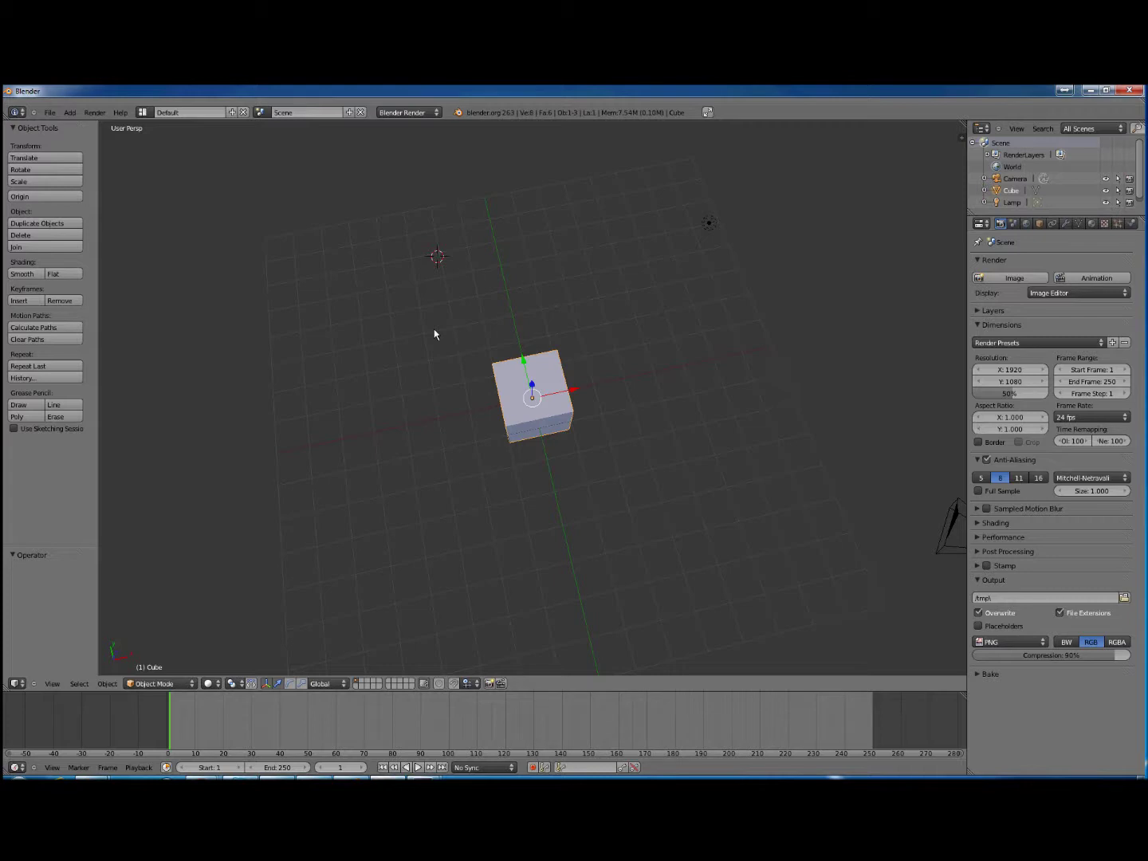
middle_drag(602, 346, 551, 320)
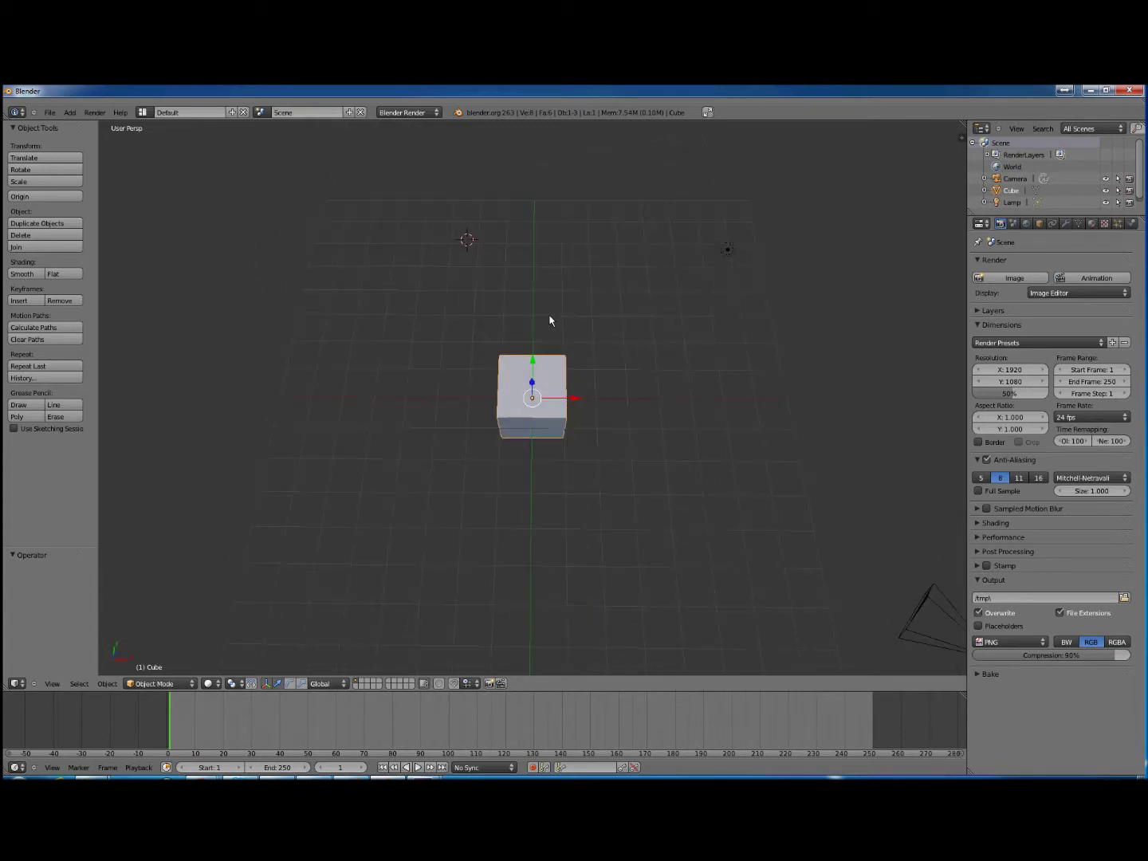
click(49, 113)
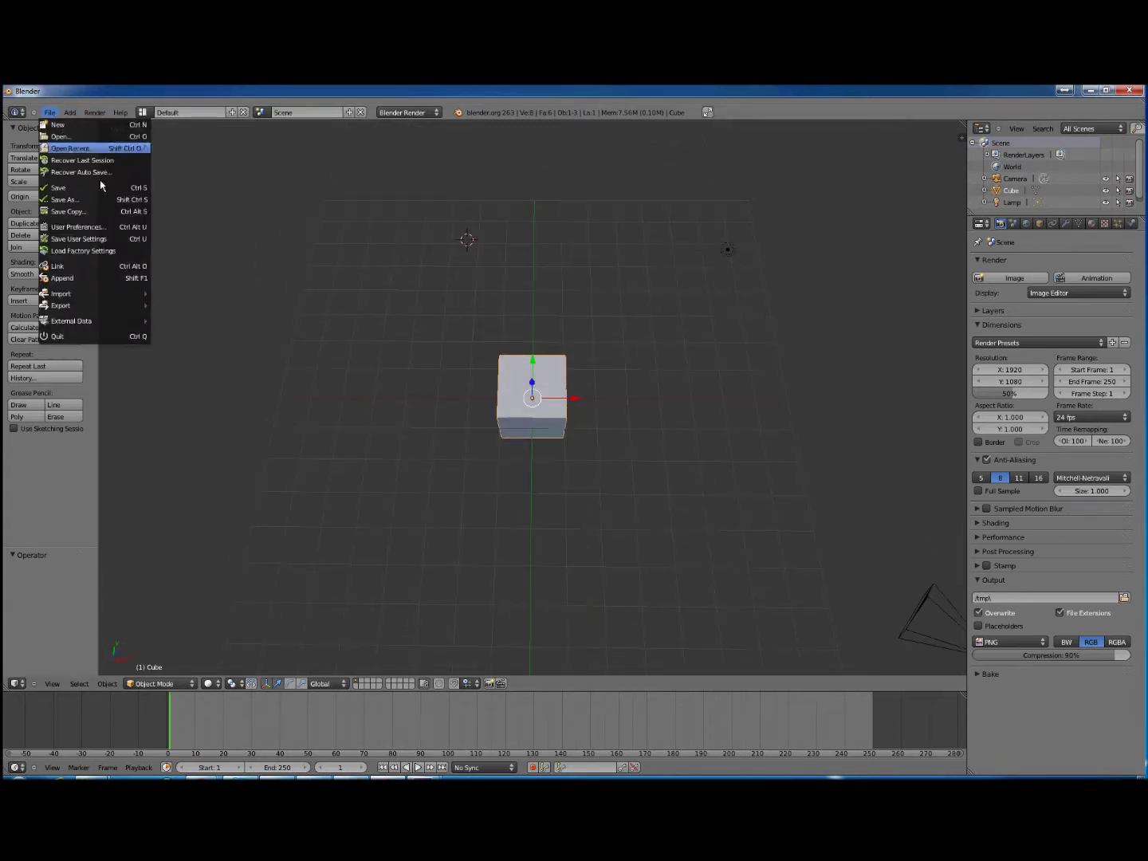
click(89, 250)
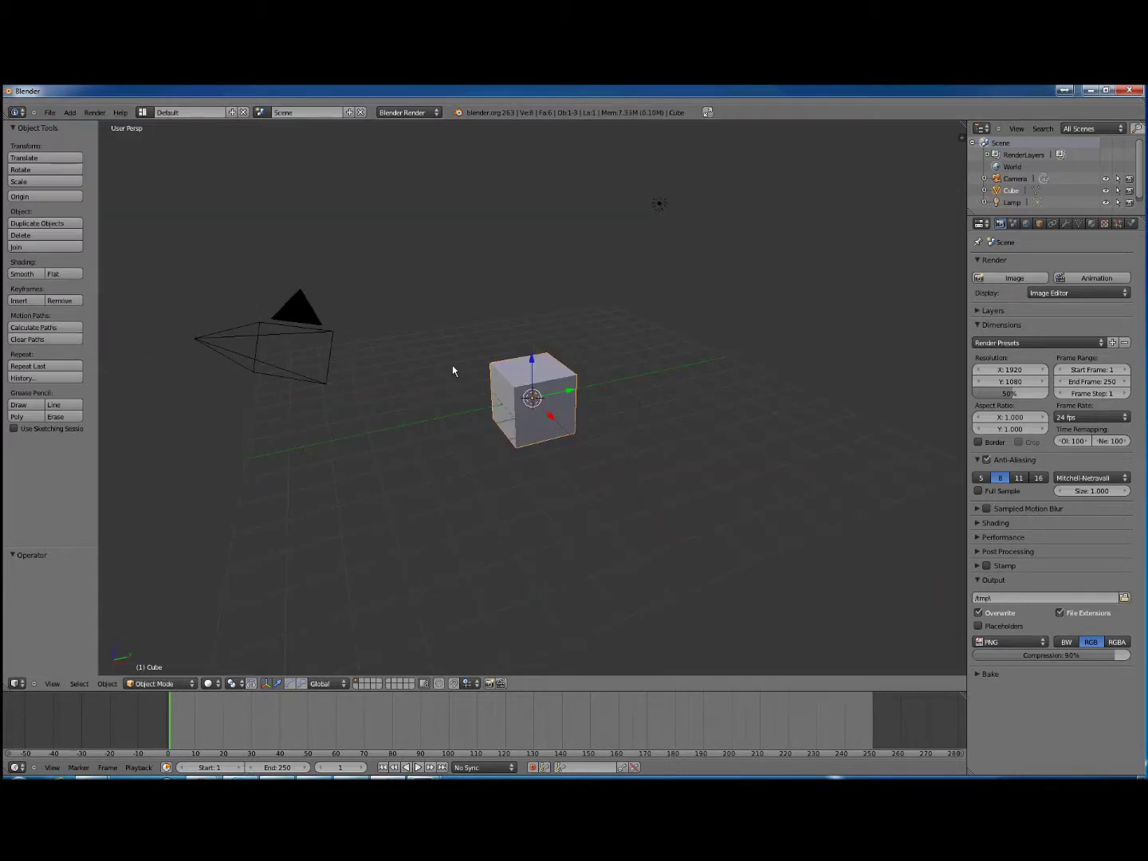
- Show the 3D view's properties panel and bring the cube's transform values into view
middle_drag(543, 488, 637, 536)
mouse_move(551, 497)
middle_down()
mouse_move(539, 495)
mouse_move(569, 495)
mouse_move(560, 504)
middle_up()
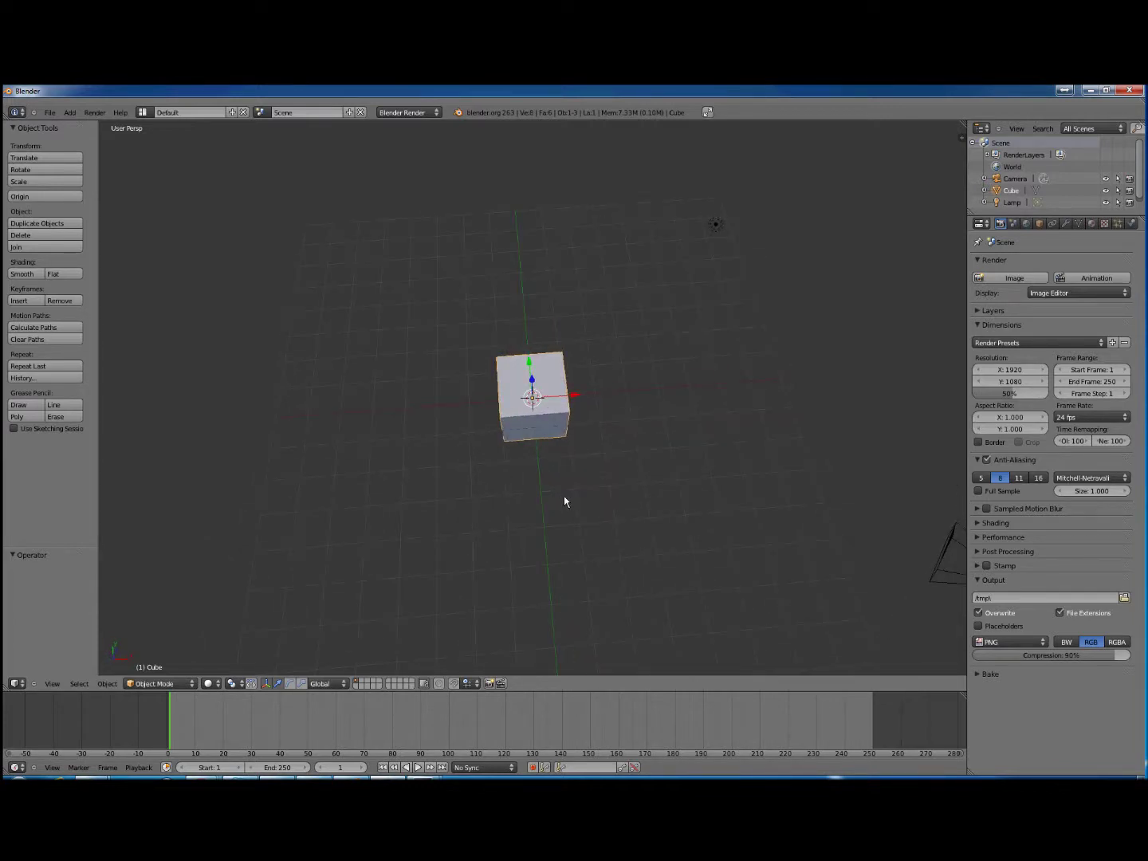
key(n)
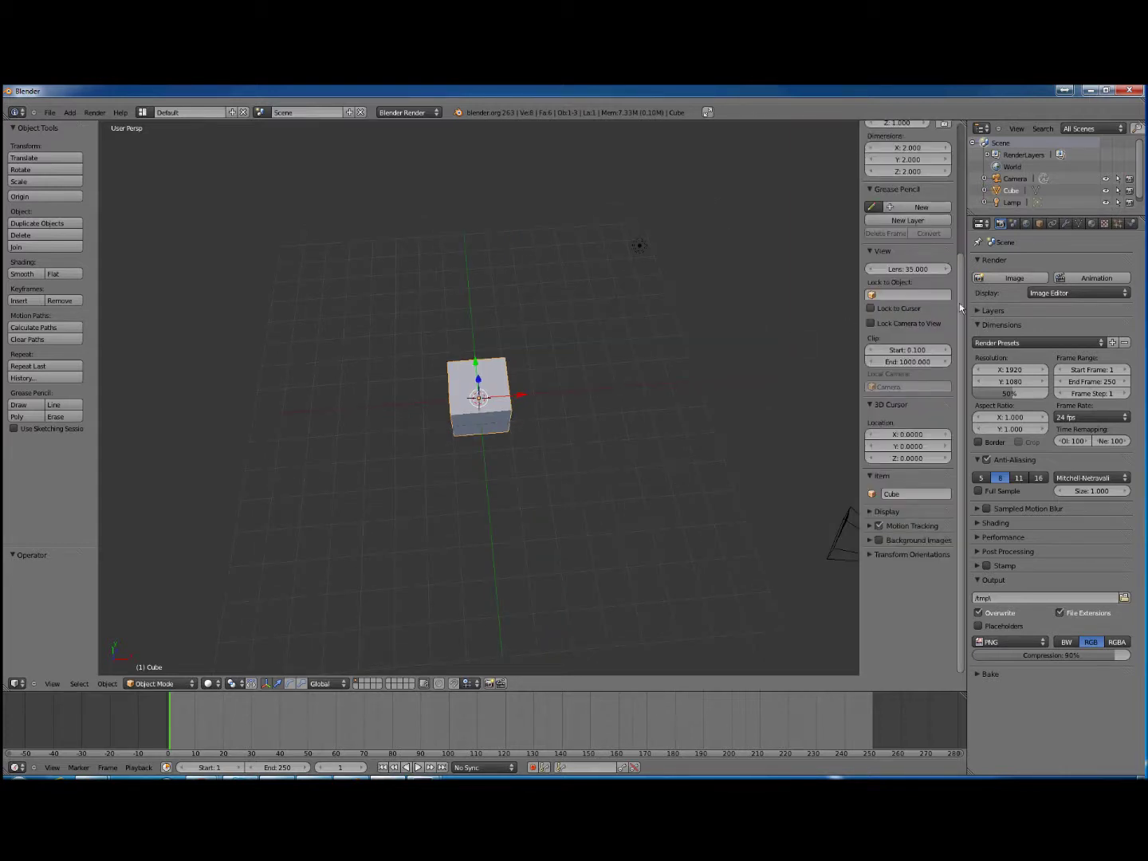
drag(963, 303, 961, 200)
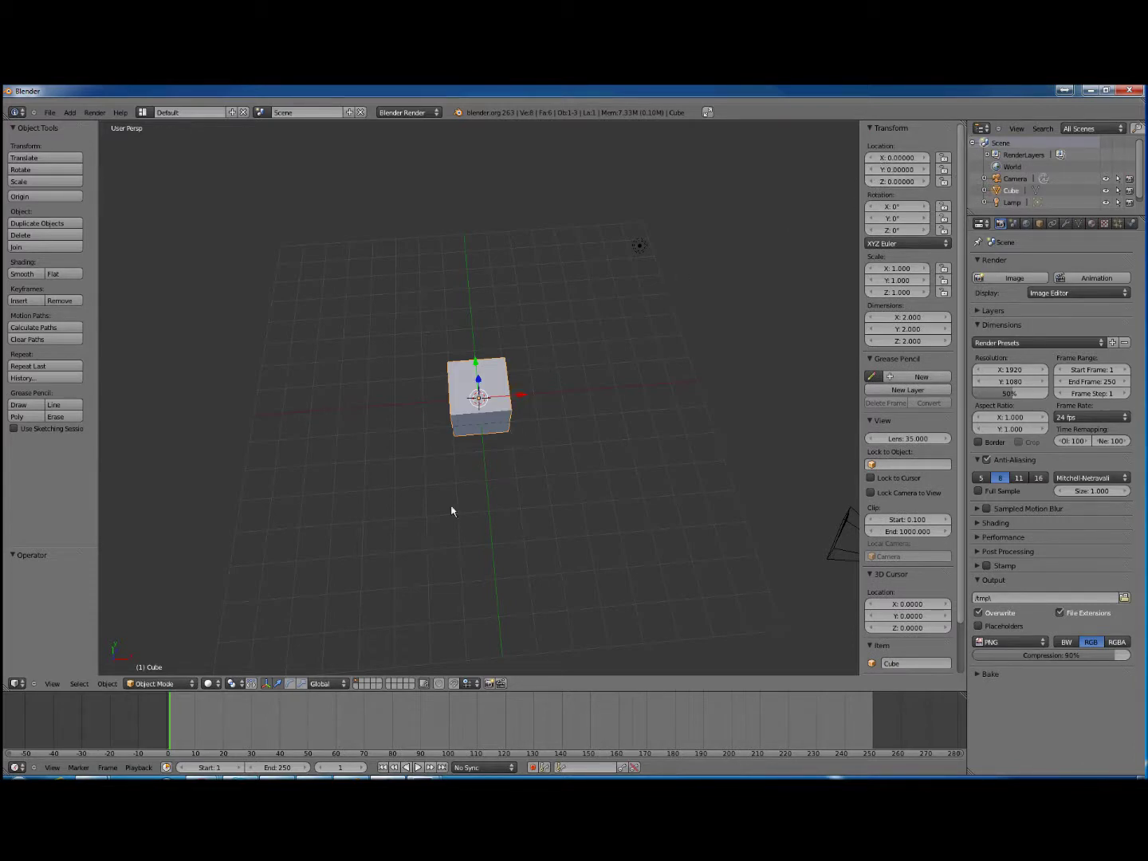
middle_drag(469, 499, 488, 456)
middle_drag(584, 479, 481, 476)
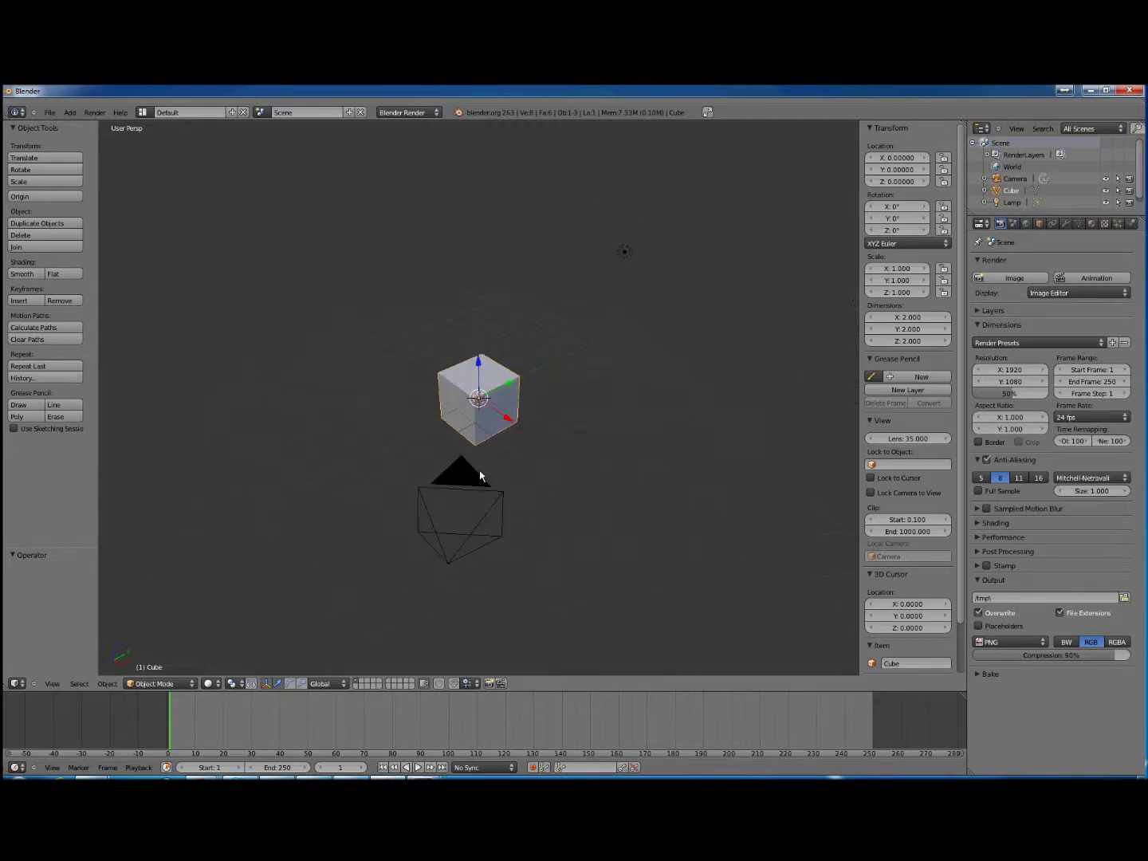
middle_drag(399, 453, 606, 450)
middle_drag(500, 471, 438, 541)
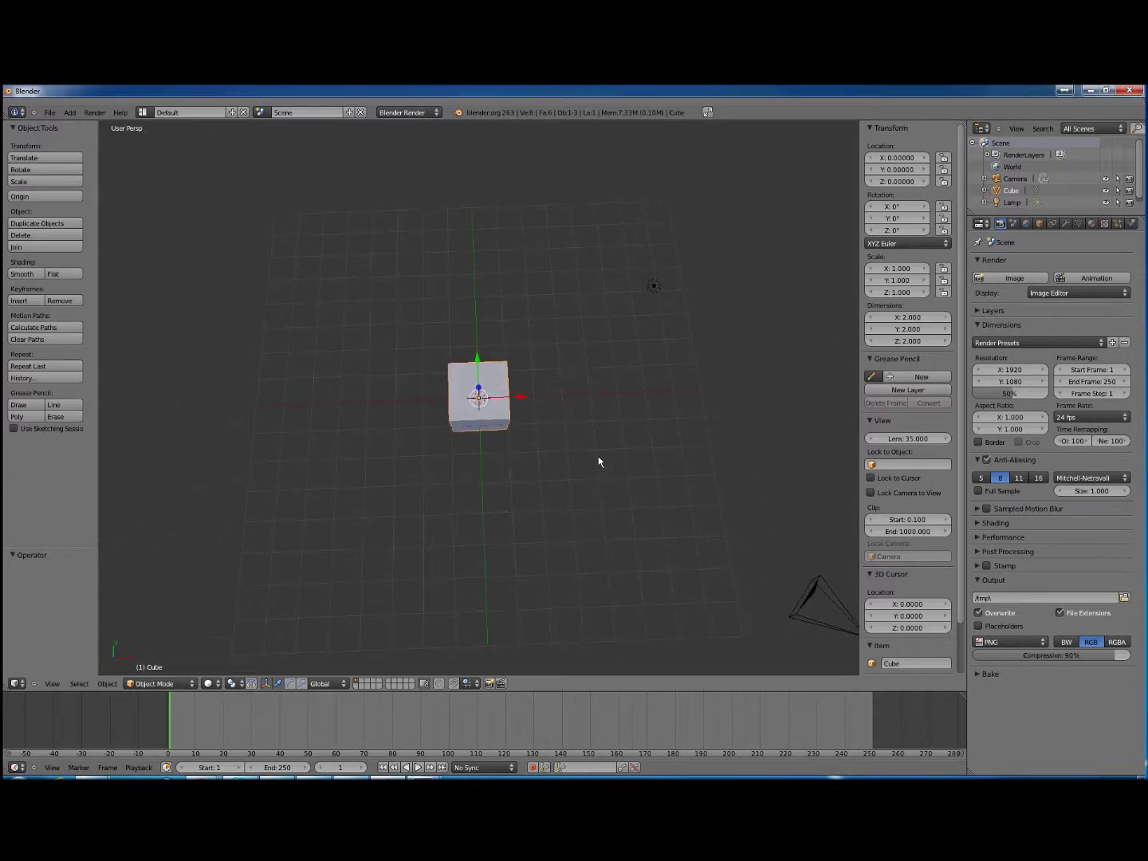
middle_drag(585, 456, 535, 465)
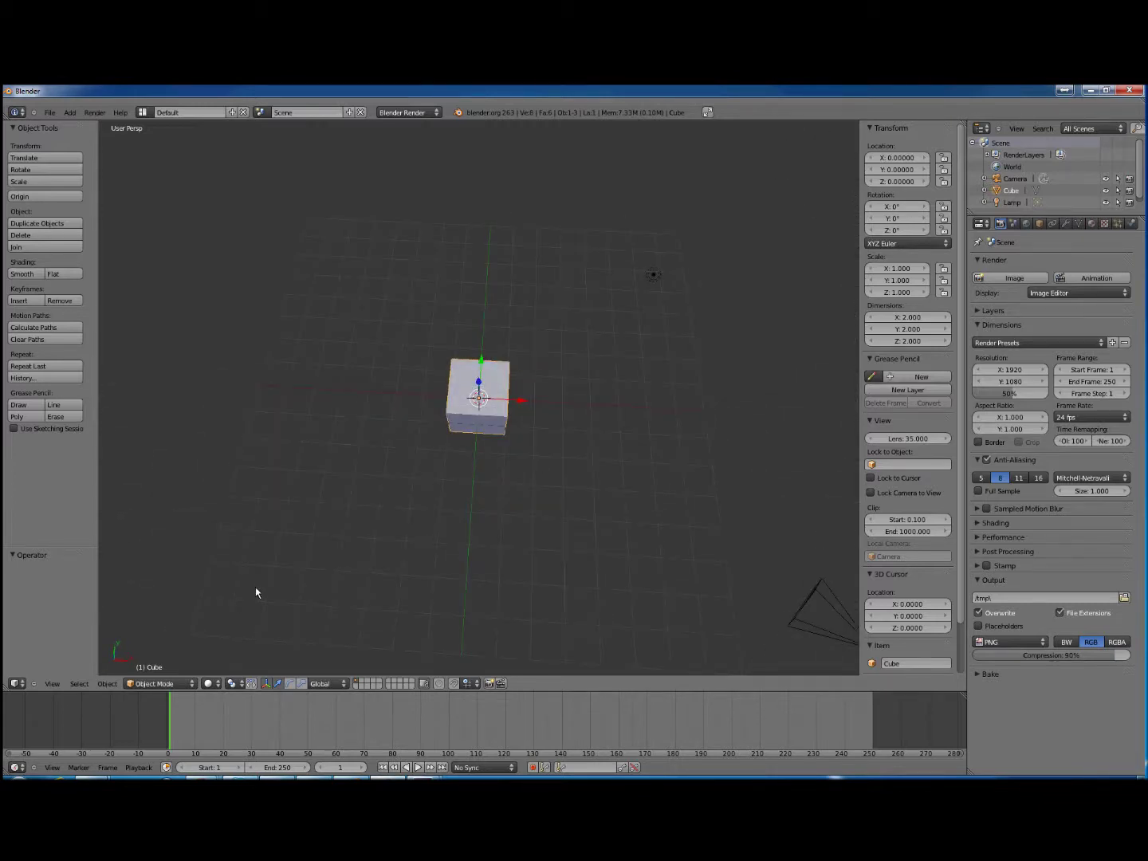
- Enter Edit Mode on the cube and switch to face selection
key(Tab)
middle_drag(563, 533, 585, 464)
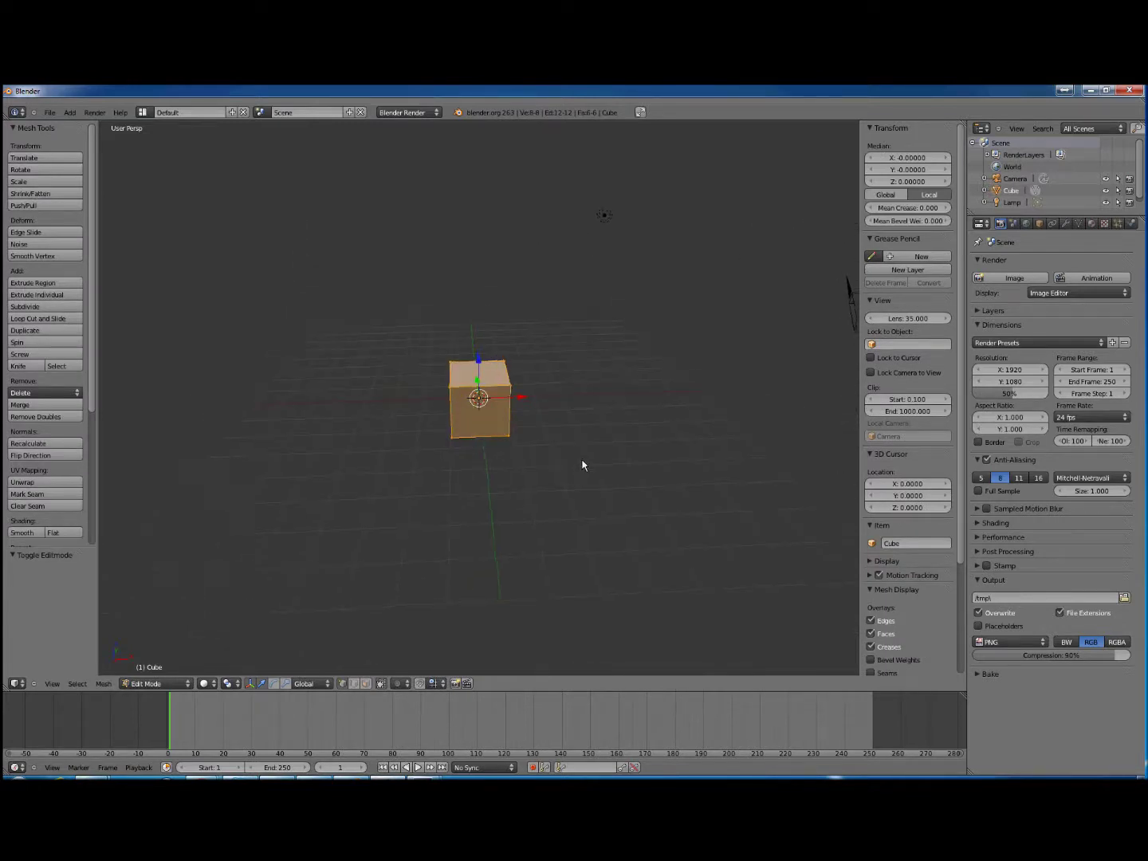
click(353, 684)
click(366, 684)
key(KP_7)
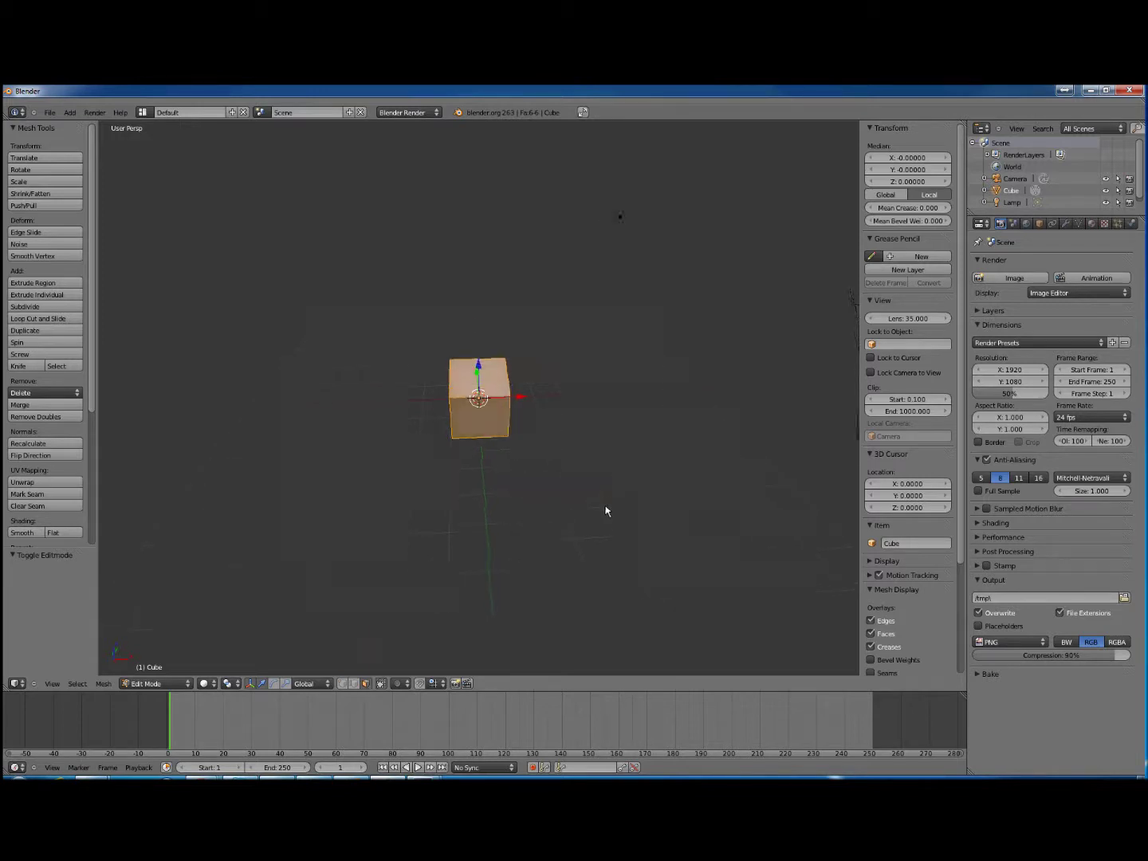
- Lower the cube's top face along Z and set its median Z to 0.5
right_click(492, 382)
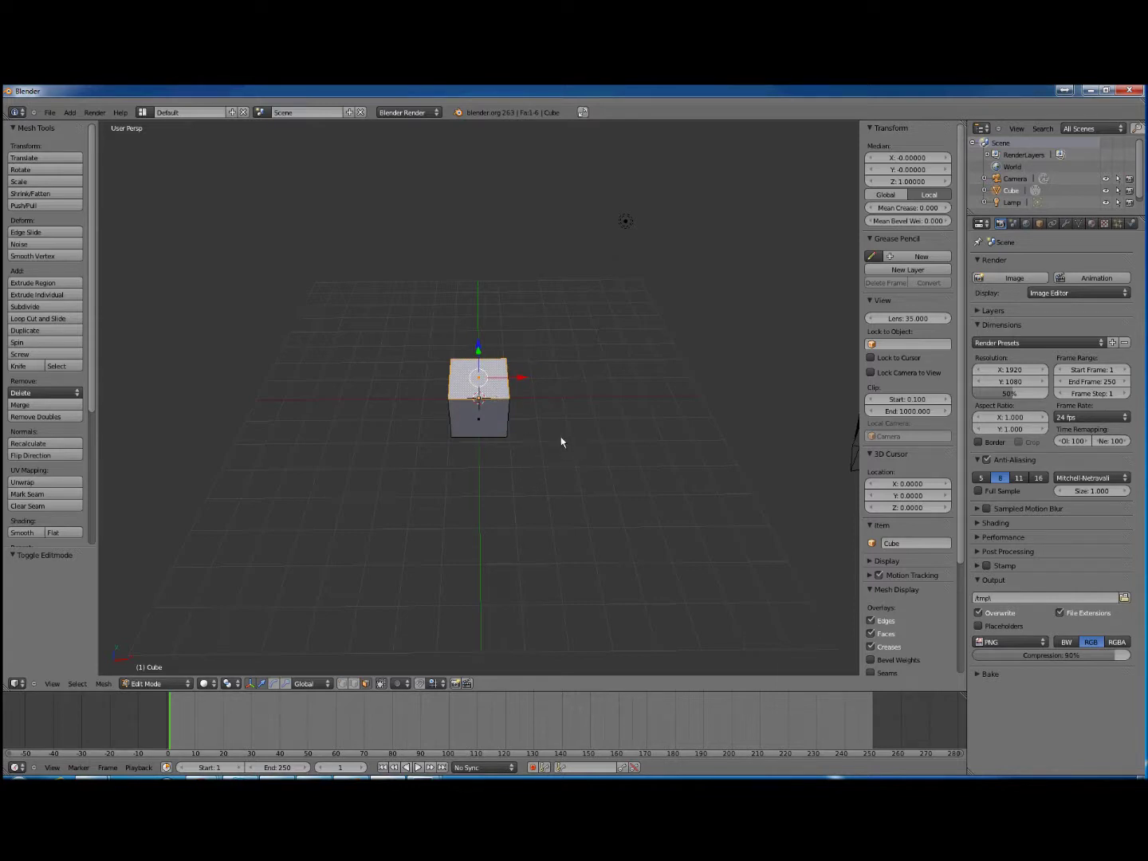
middle_drag(549, 453, 558, 397)
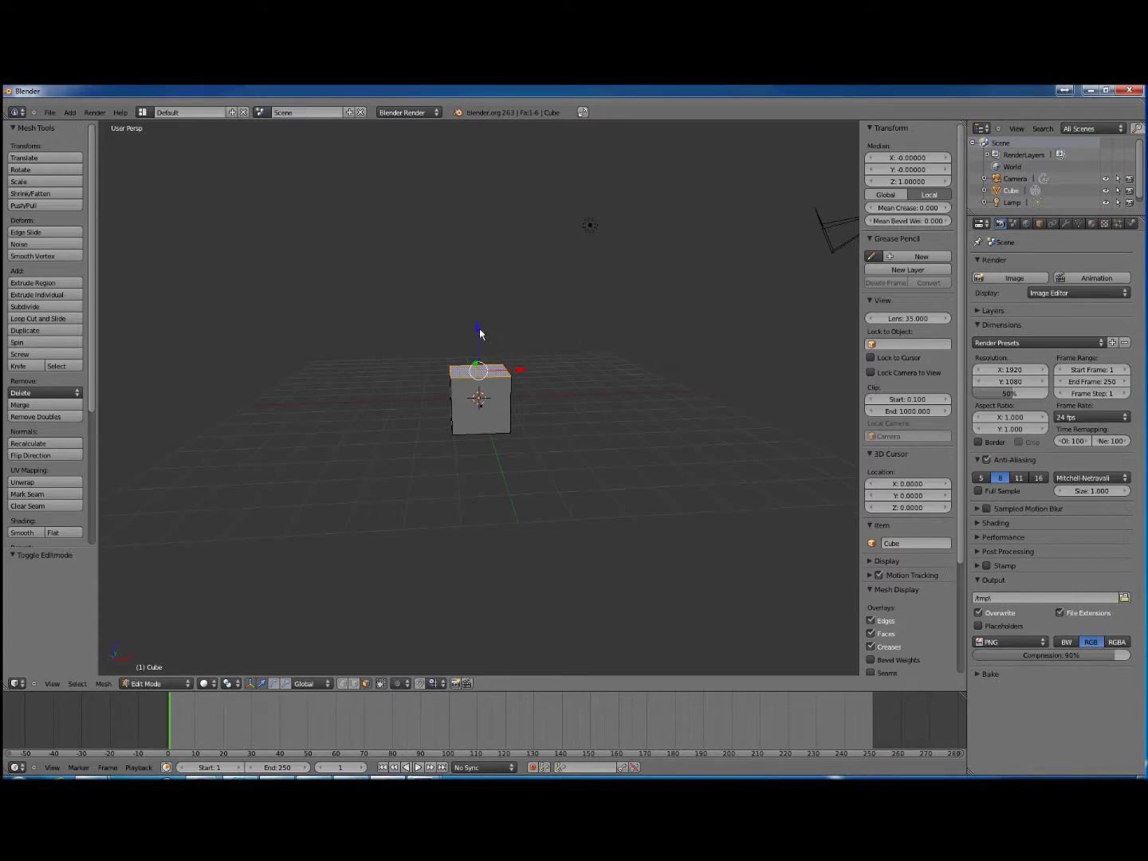
drag(477, 330, 514, 349)
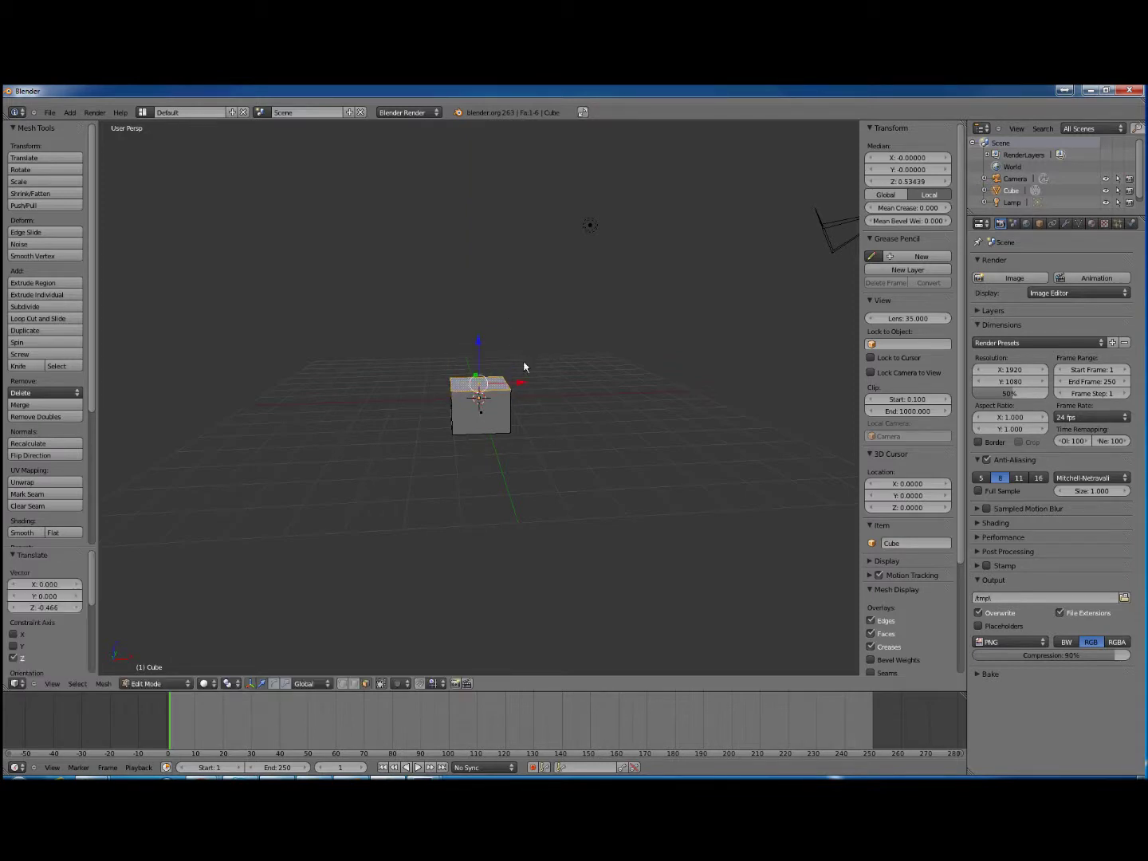
click(914, 181)
text(0.5)
key(Return)
- Select the cube's bottom face and set its median Z to -0.5
middle_drag(590, 442, 585, 395)
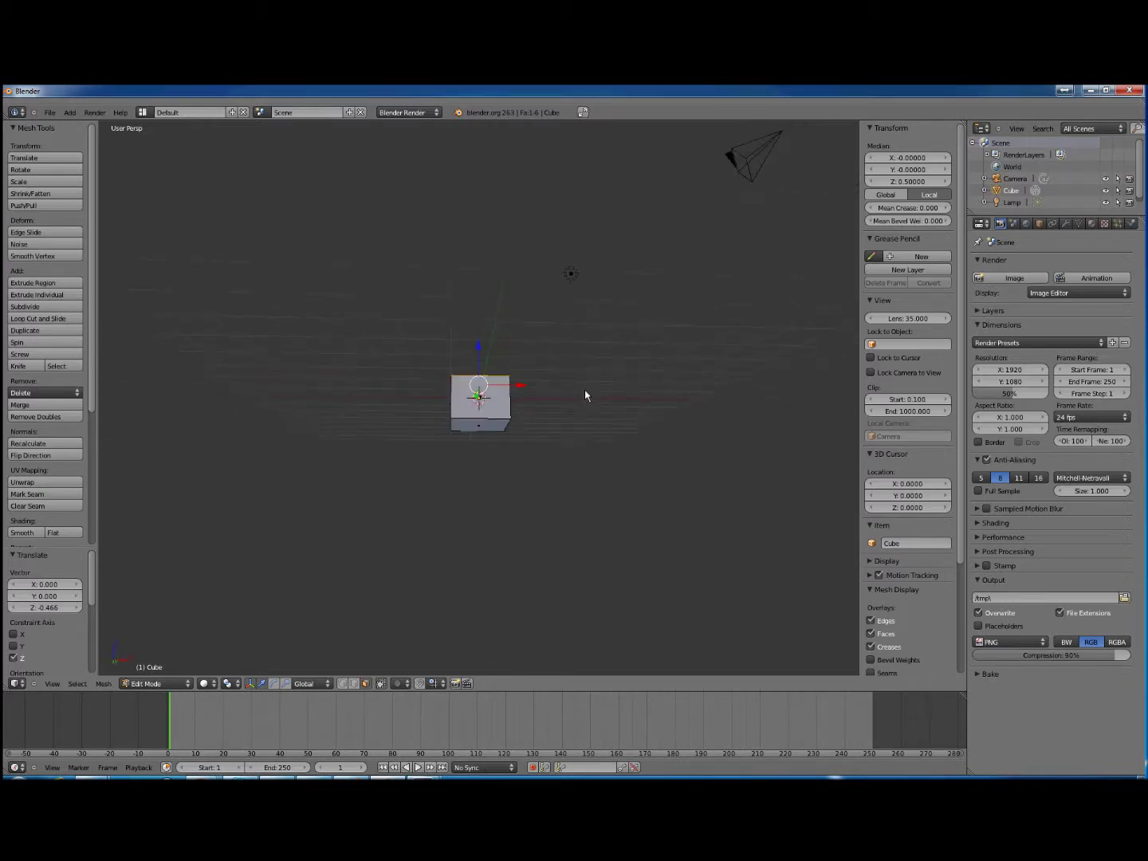
right_click(500, 428)
click(917, 182)
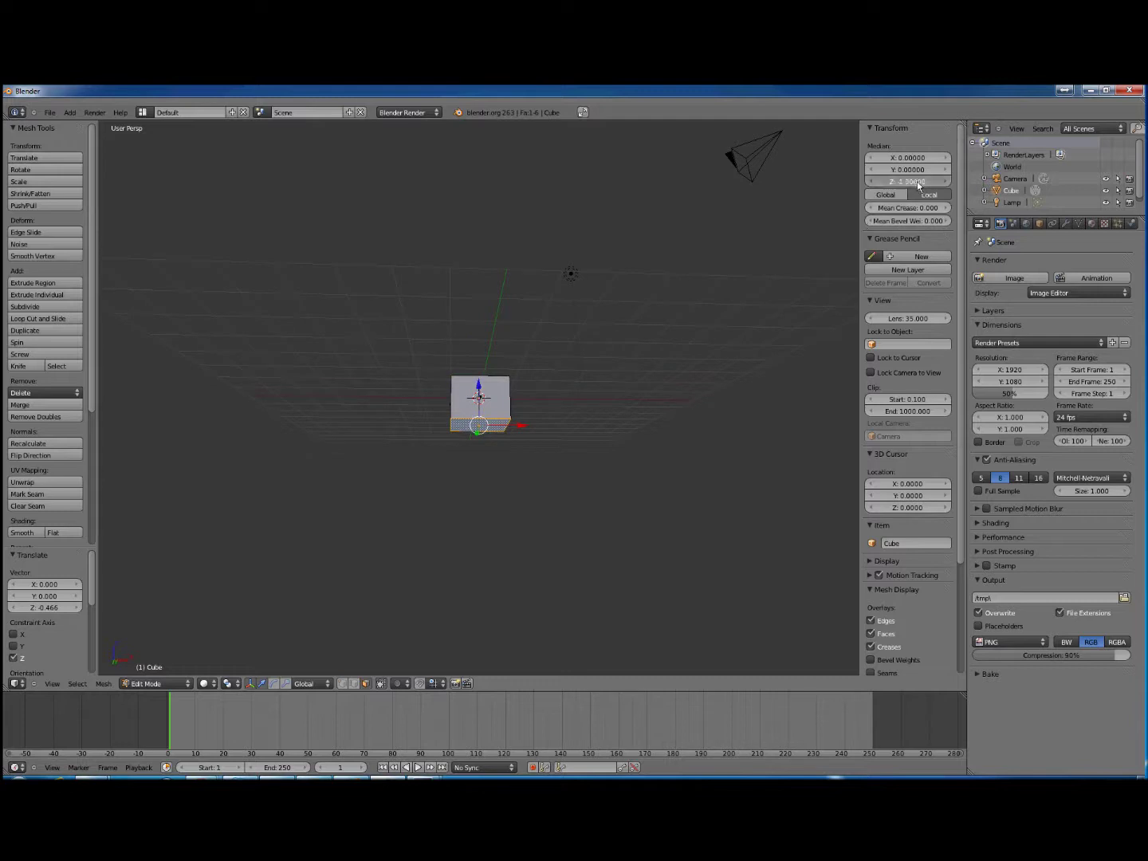
text(0.5)
key(Return)
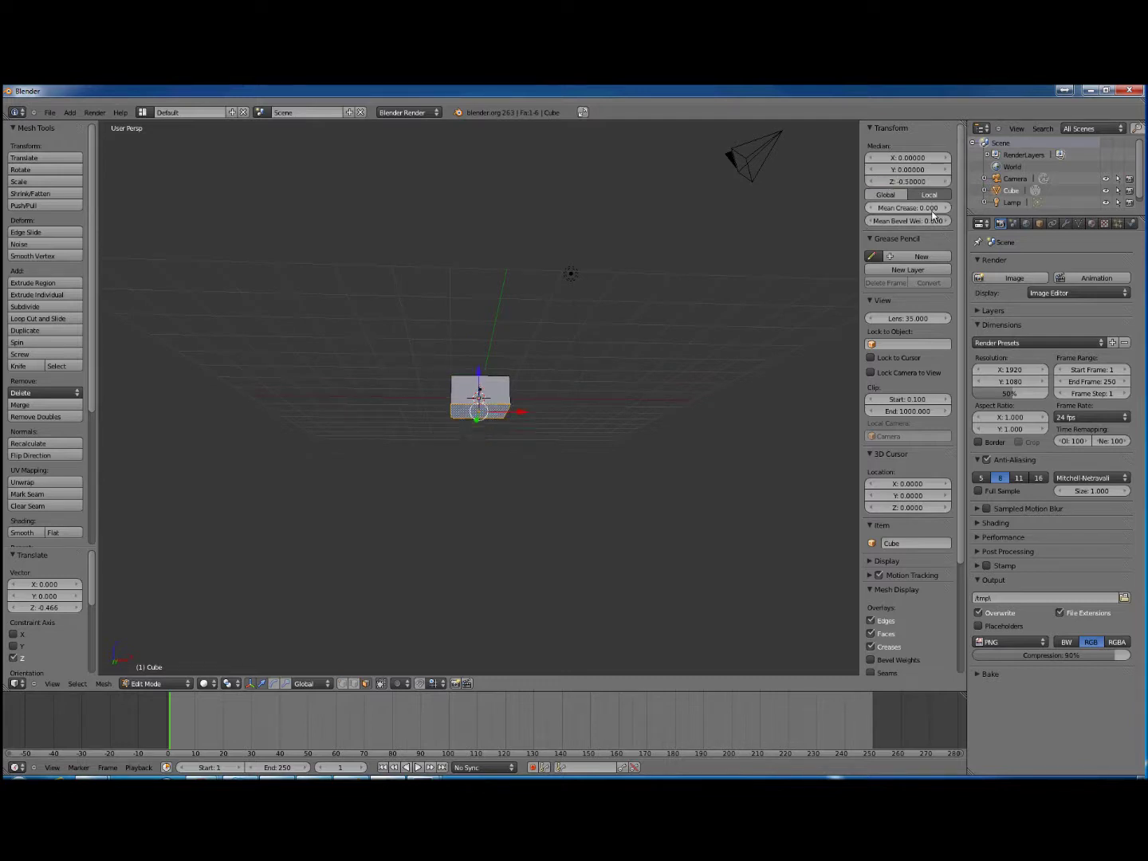
- Move the side face on the negative Y side inward and set its median Y to -0.5
middle_drag(574, 207, 570, 327)
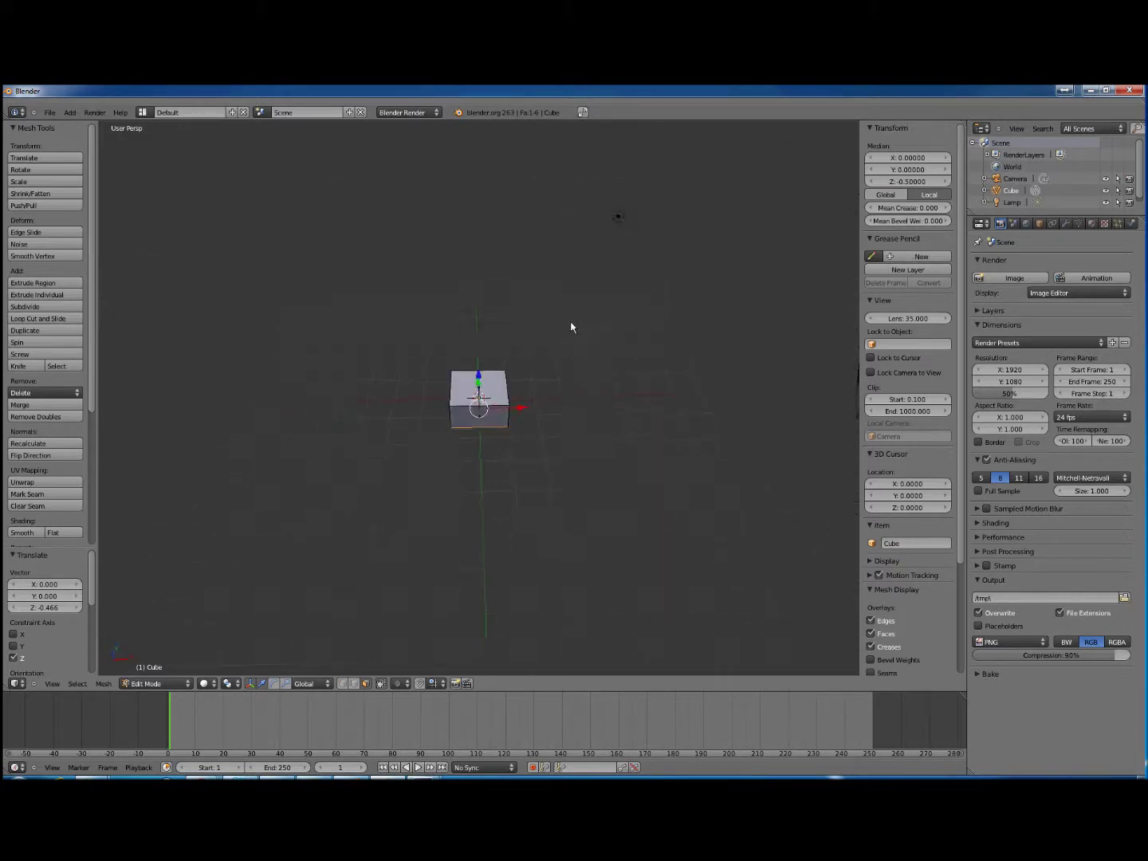
right_click(499, 420)
mouse_move(557, 343)
middle_down()
mouse_move(559, 423)
mouse_move(564, 362)
middle_up()
right_click(503, 398)
right_click(494, 414)
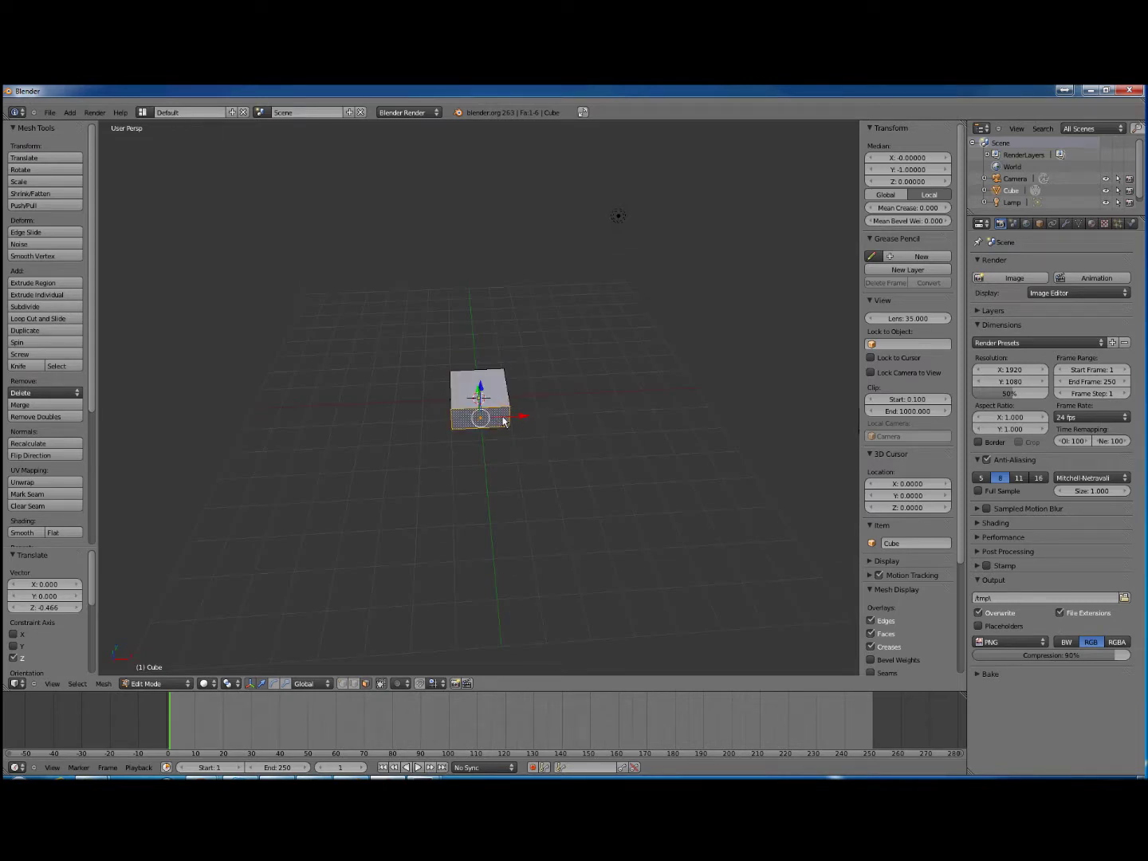
middle_drag(574, 387, 570, 443)
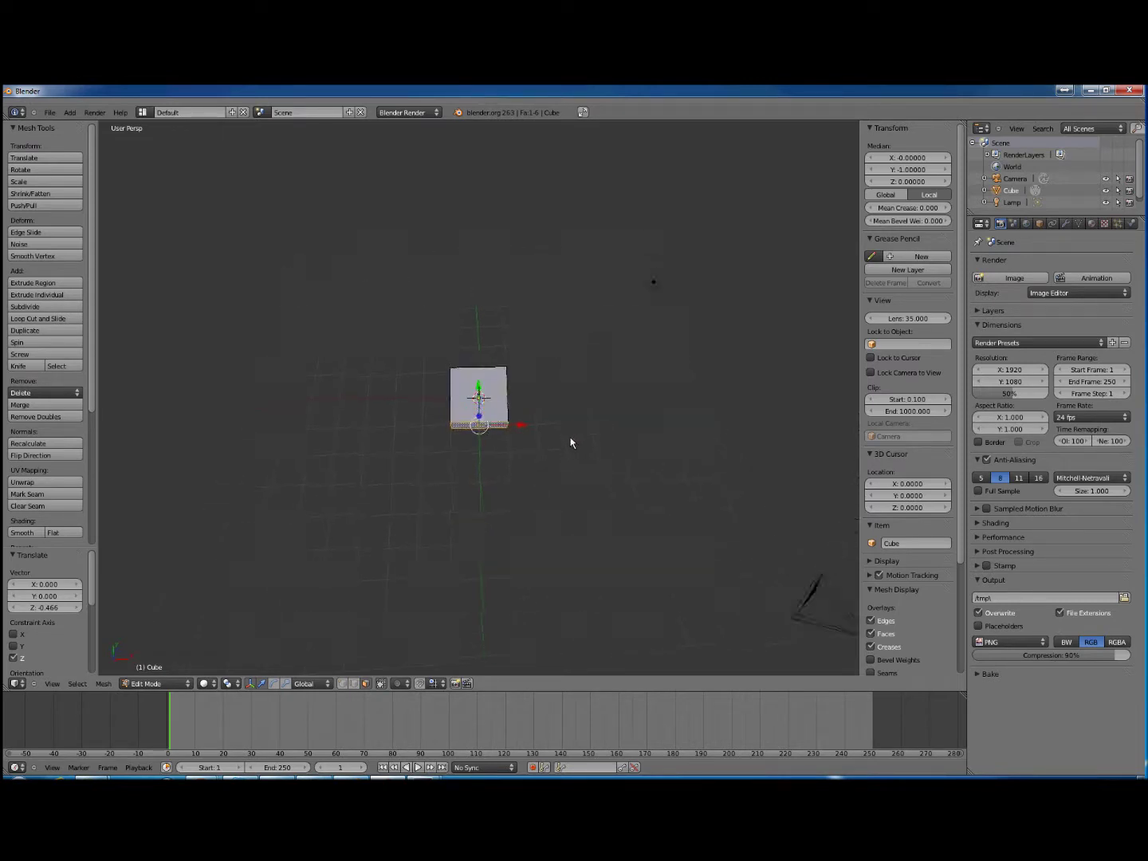
drag(479, 390, 492, 375)
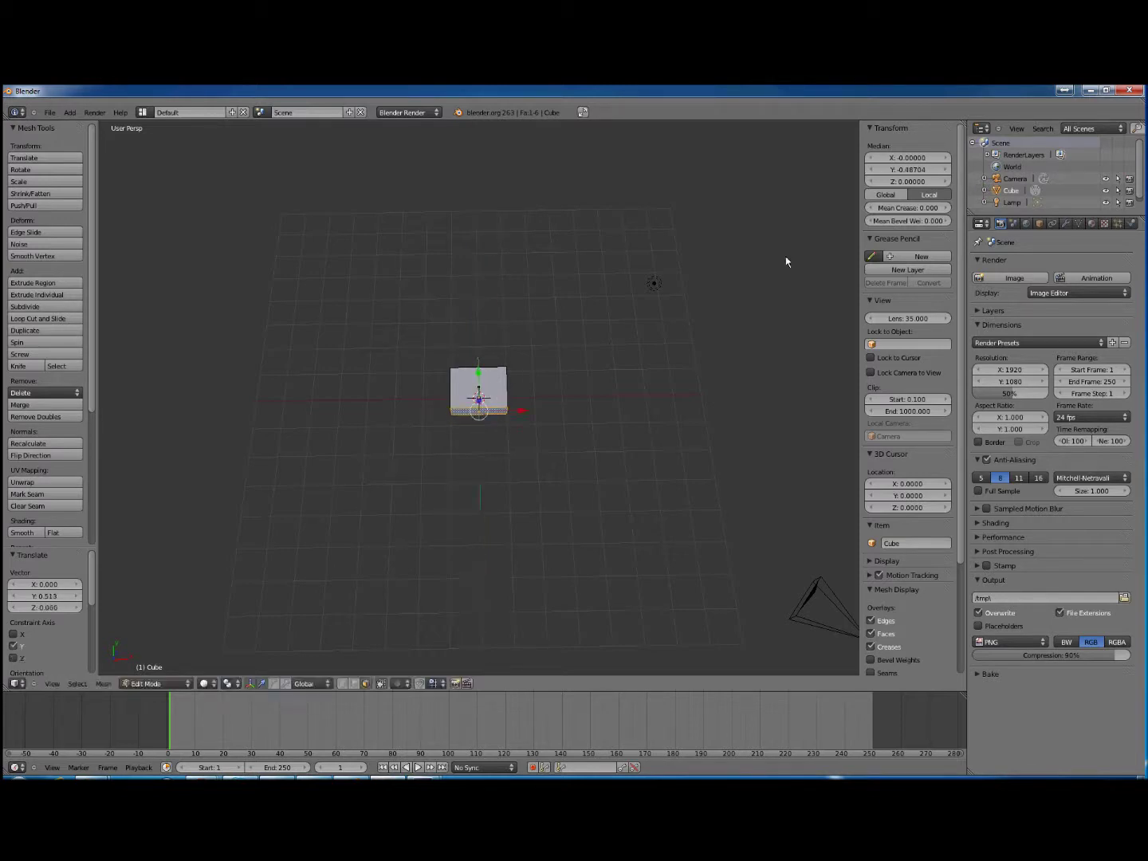
click(913, 170)
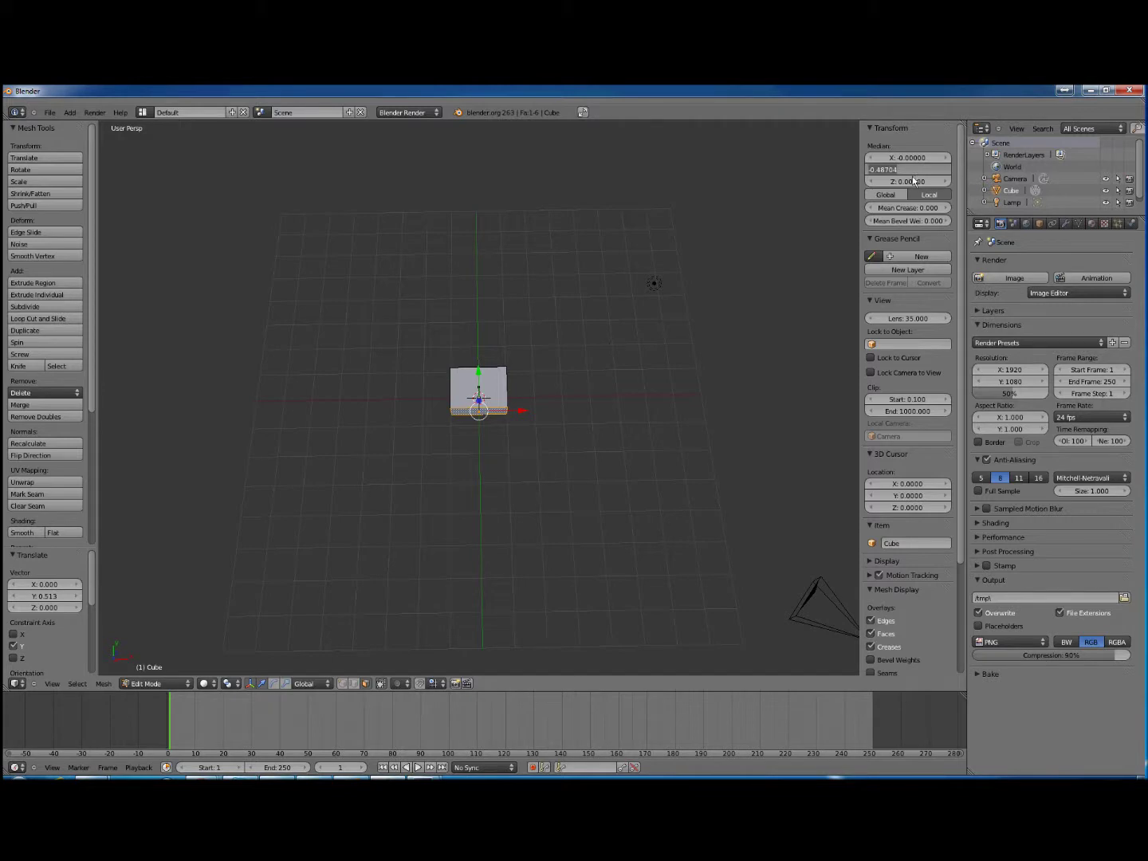
key(BackSpace)
text(-0.5)
key(Return)
- Move the opposite face on the positive Y side inward and set its median Y to 0.5
middle_drag(581, 355, 574, 391)
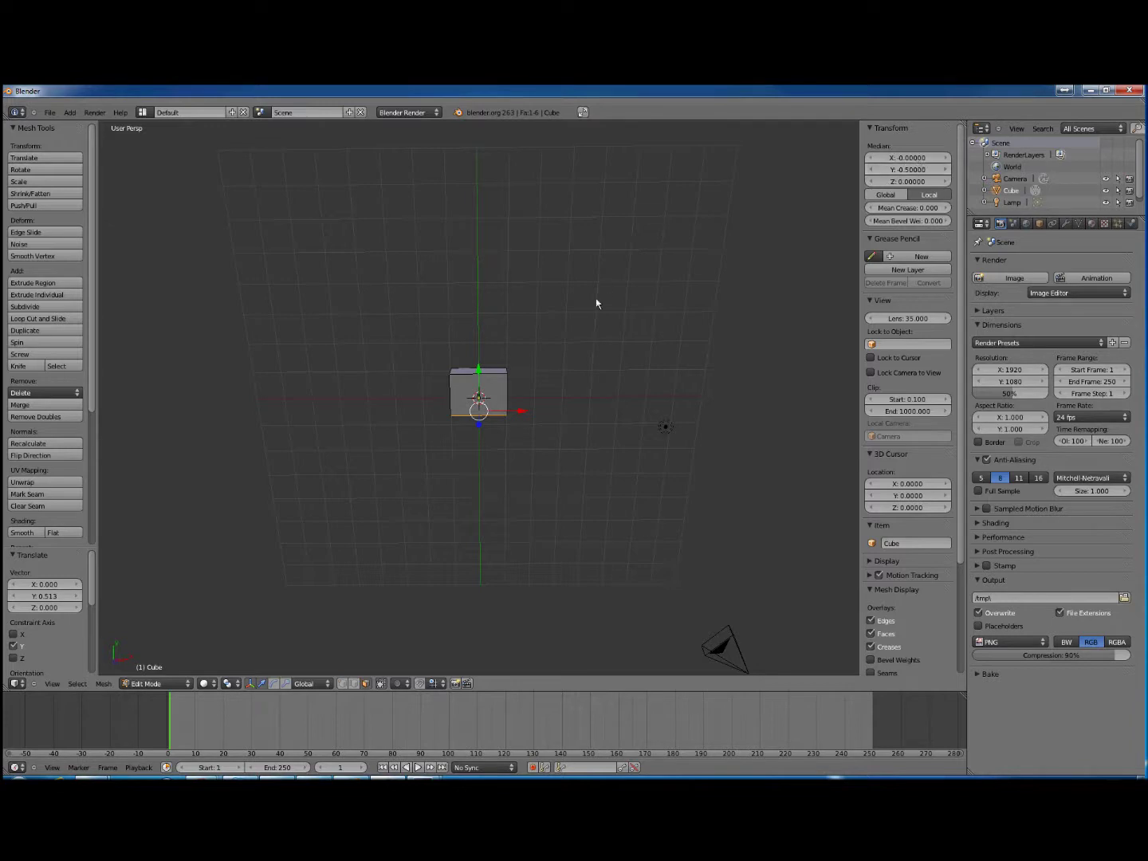
middle_drag(549, 355, 550, 363)
right_click(486, 377)
middle_drag(532, 376, 535, 326)
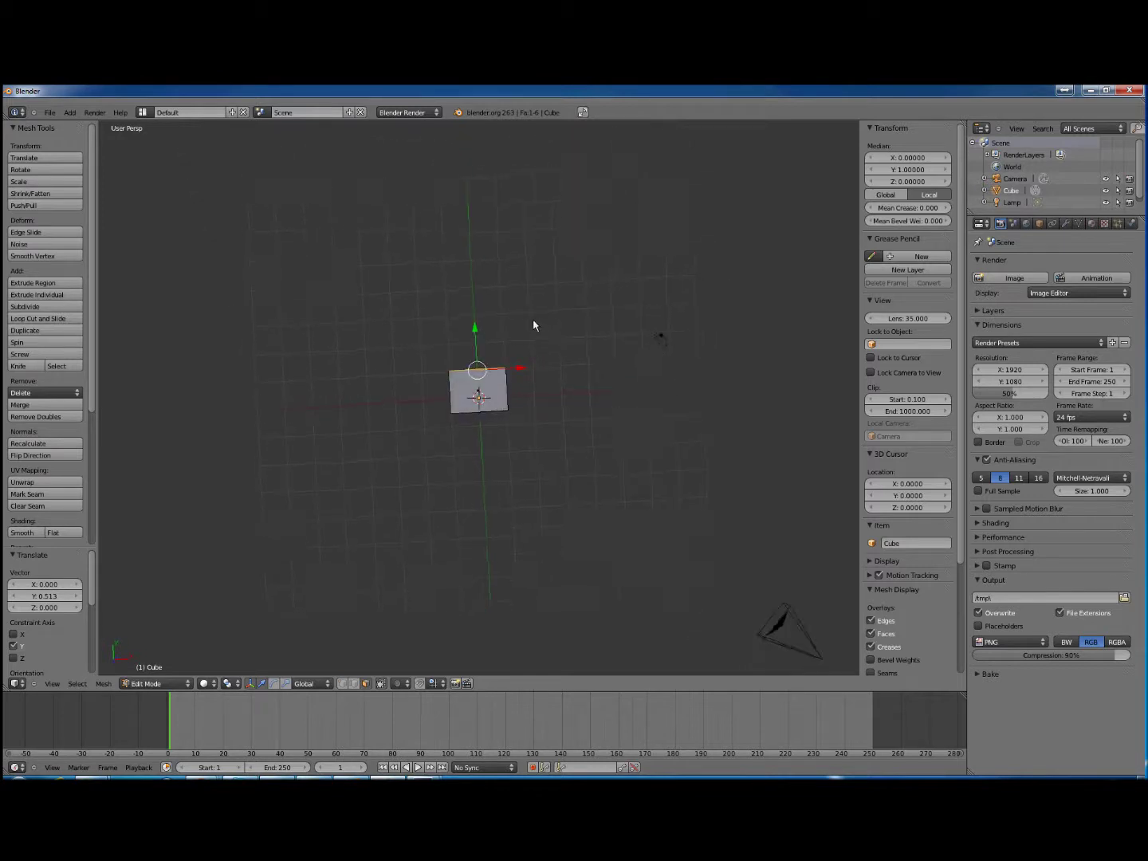
drag(474, 331, 477, 342)
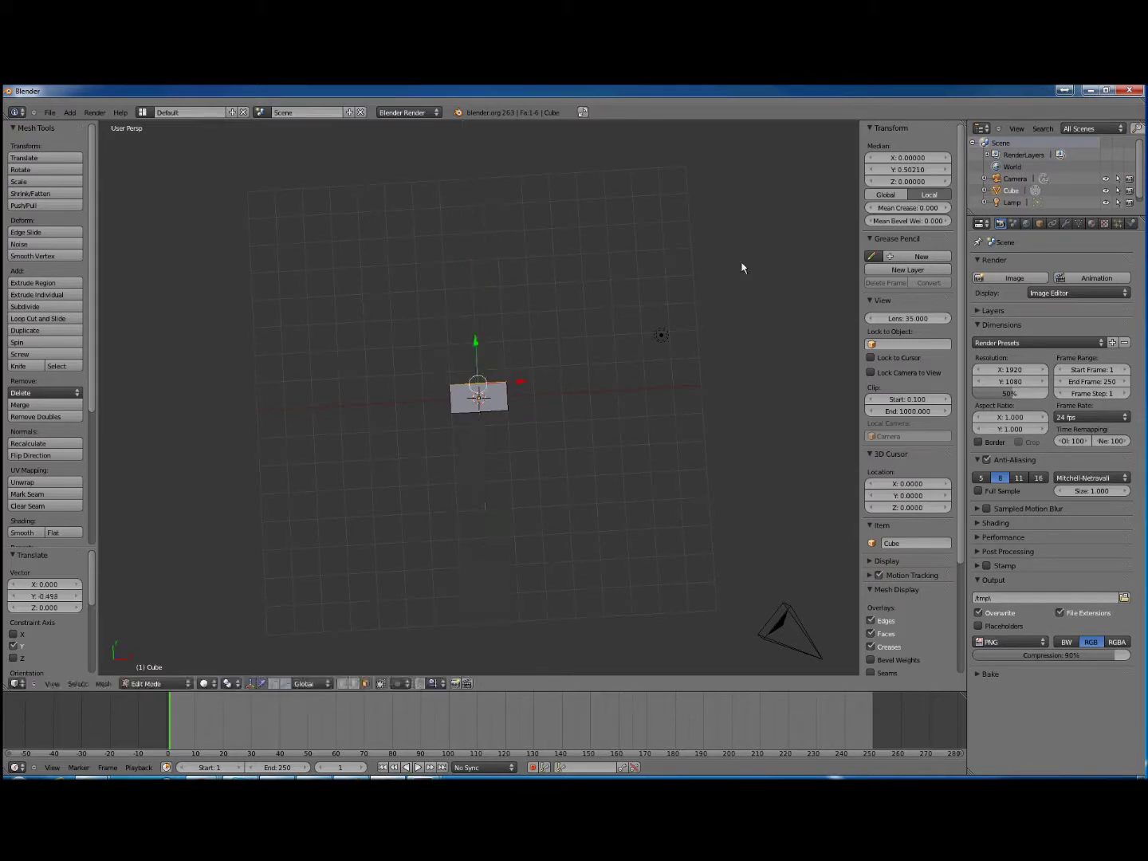
click(921, 170)
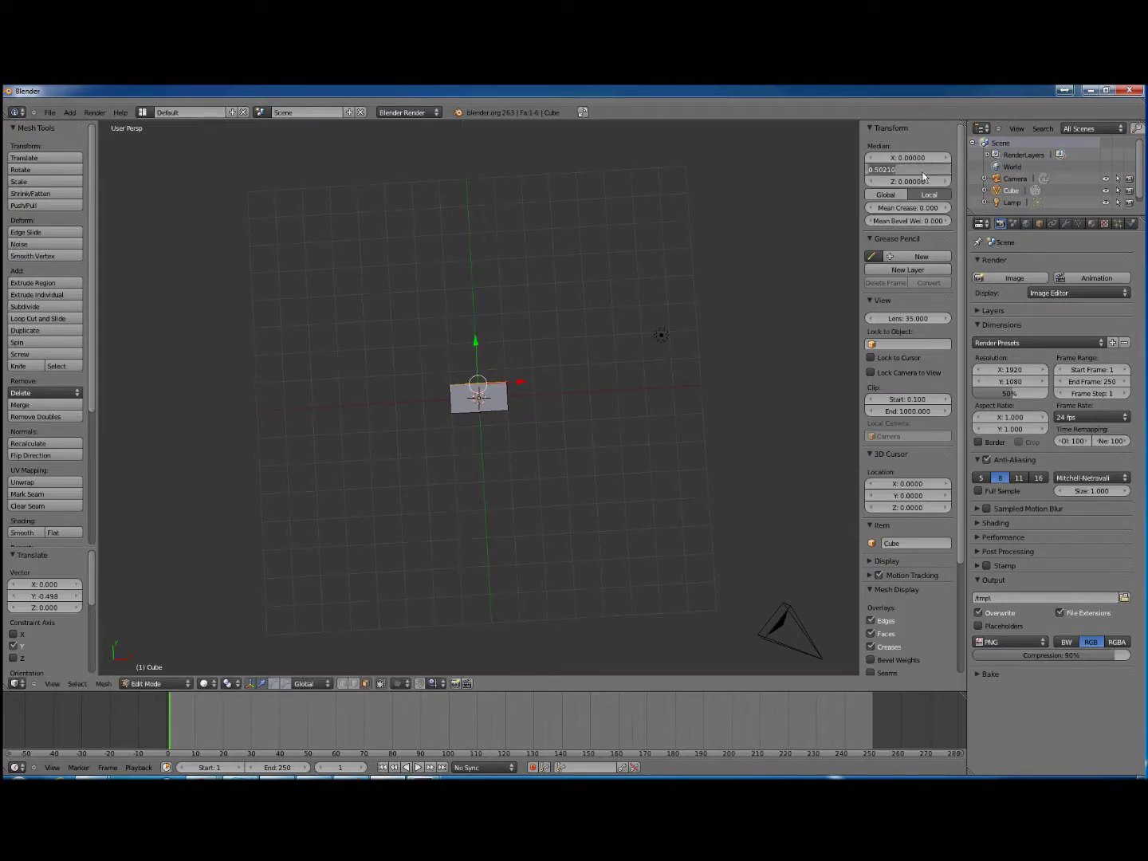
text(0.5)
key(Return)
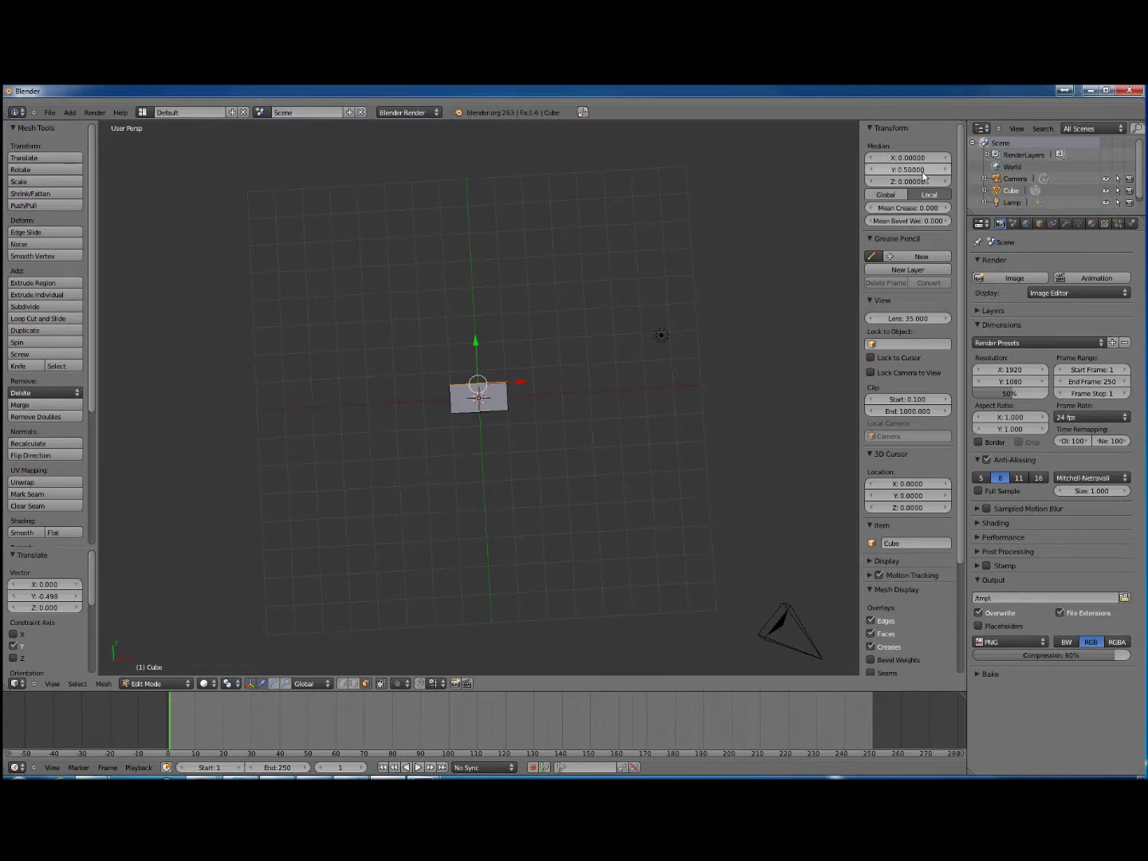
- Extend the block by moving its positive X end face outward and setting its median X to 2
mouse_move(569, 303)
middle_down()
mouse_move(571, 239)
mouse_move(556, 306)
mouse_move(566, 218)
mouse_move(555, 272)
mouse_move(531, 267)
mouse_move(556, 277)
middle_up()
middle_drag(496, 468, 511, 396)
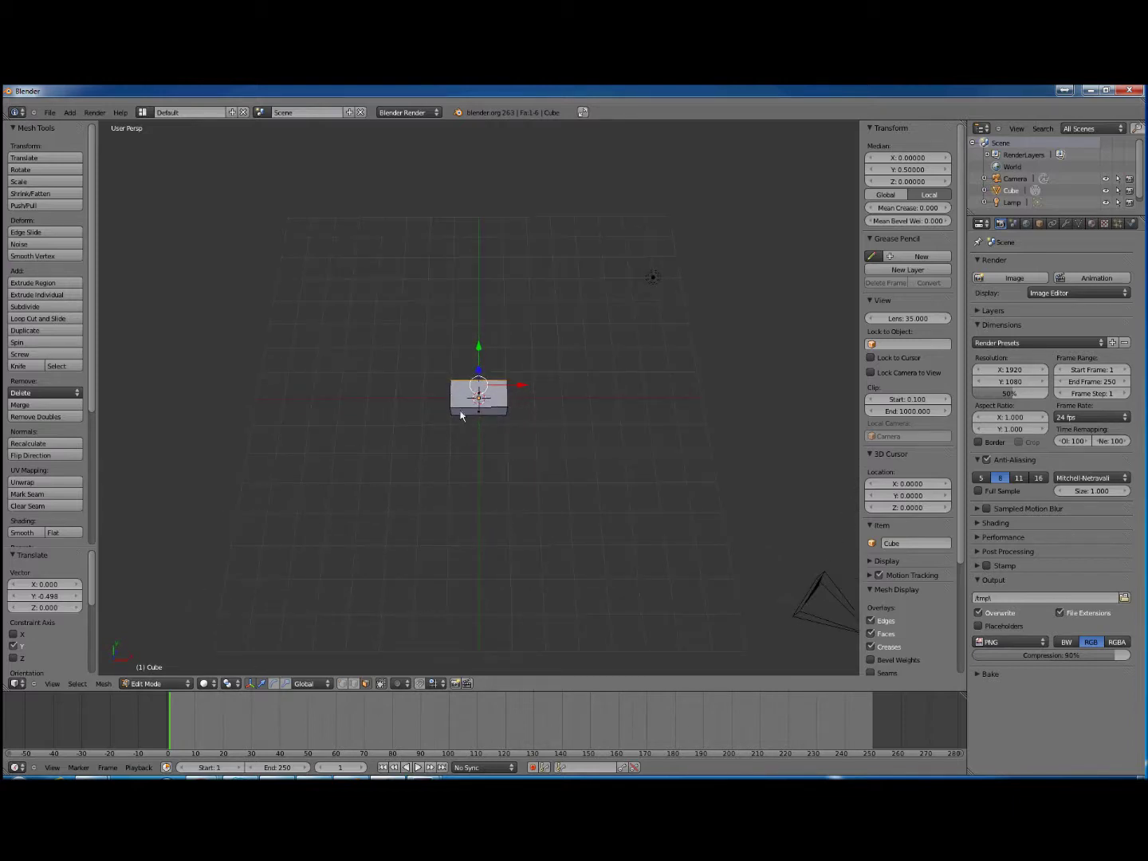
middle_drag(506, 450, 495, 410)
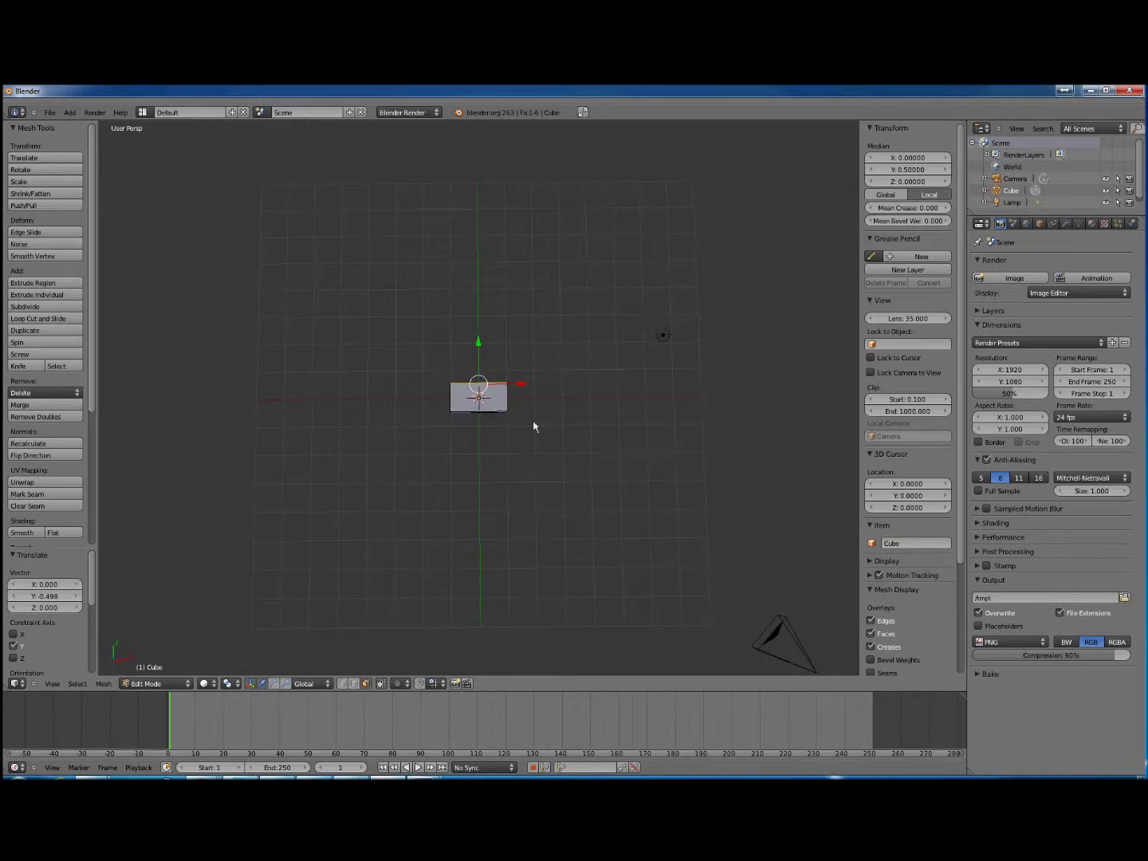
middle_drag(575, 425, 453, 384)
right_click(481, 428)
middle_drag(547, 439, 538, 479)
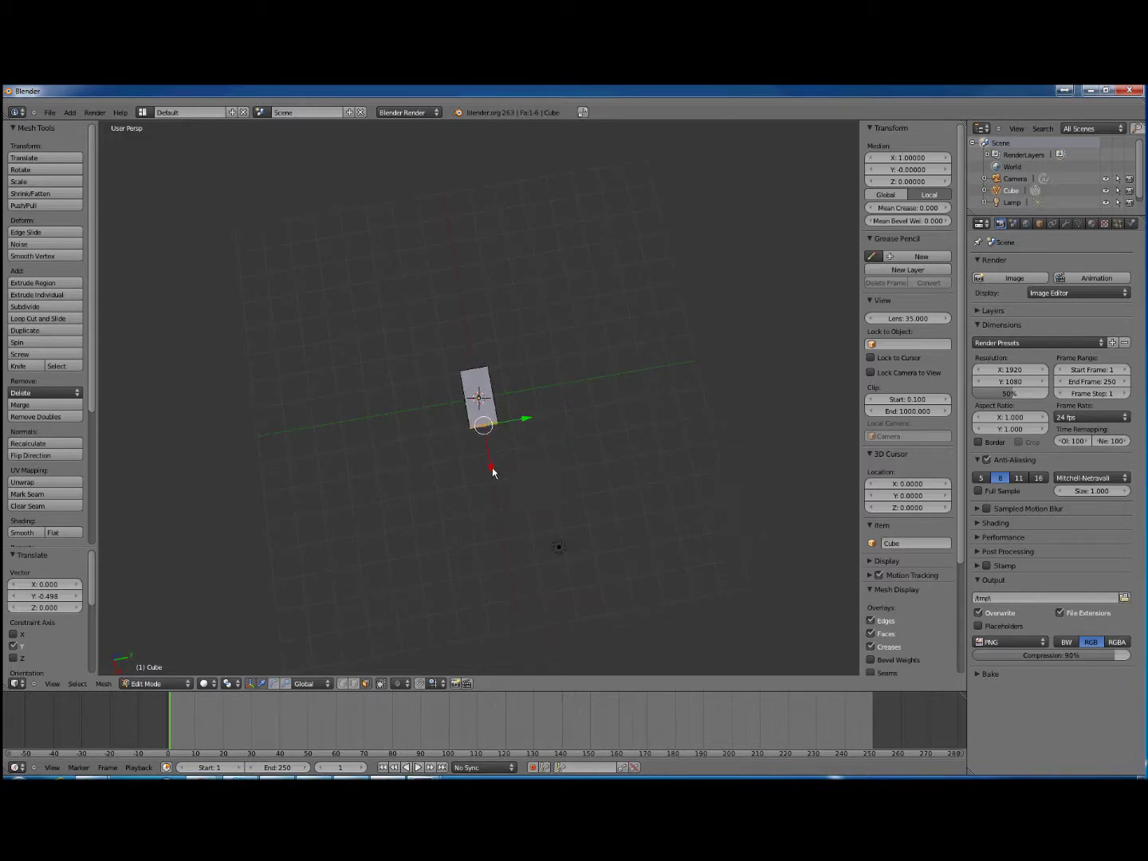
key(g)
key(x)
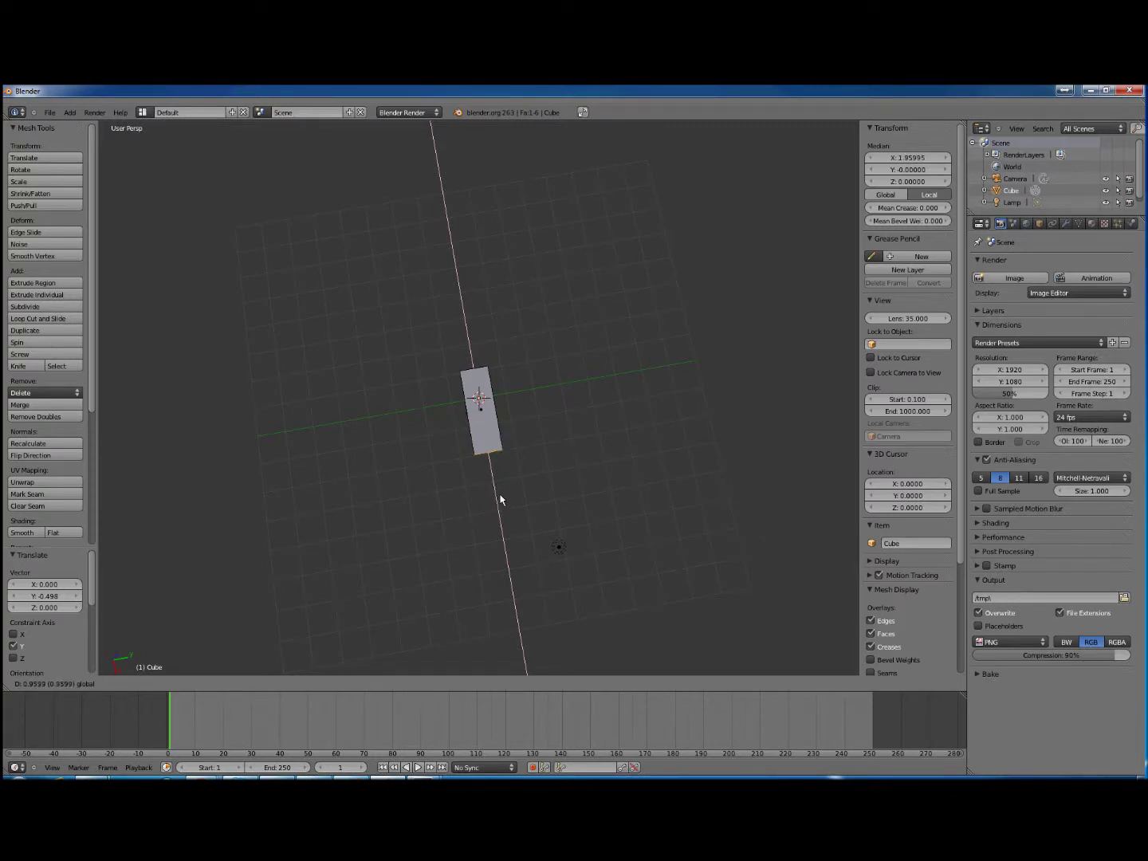
click(501, 496)
click(932, 159)
key(BackSpace)
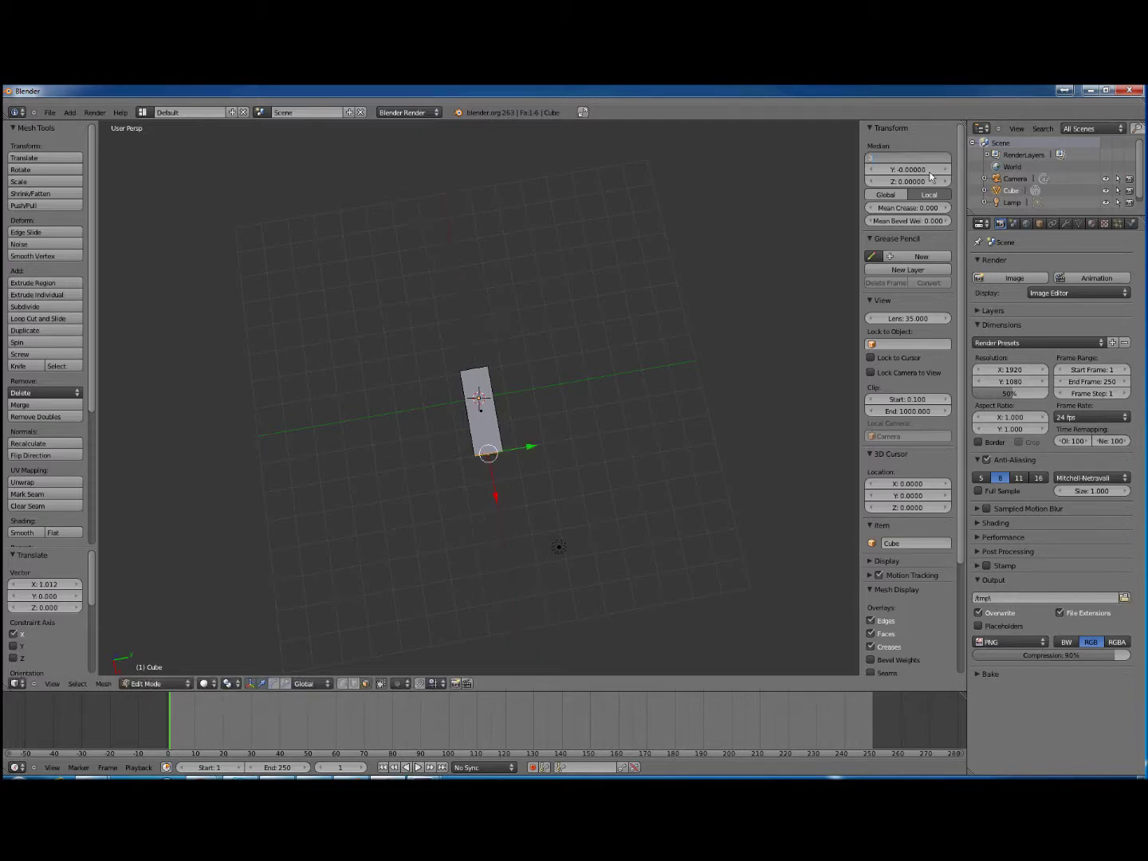
text(2)
key(Return)
scroll(561, 293, down, 1)
scroll(573, 347, up, 3)
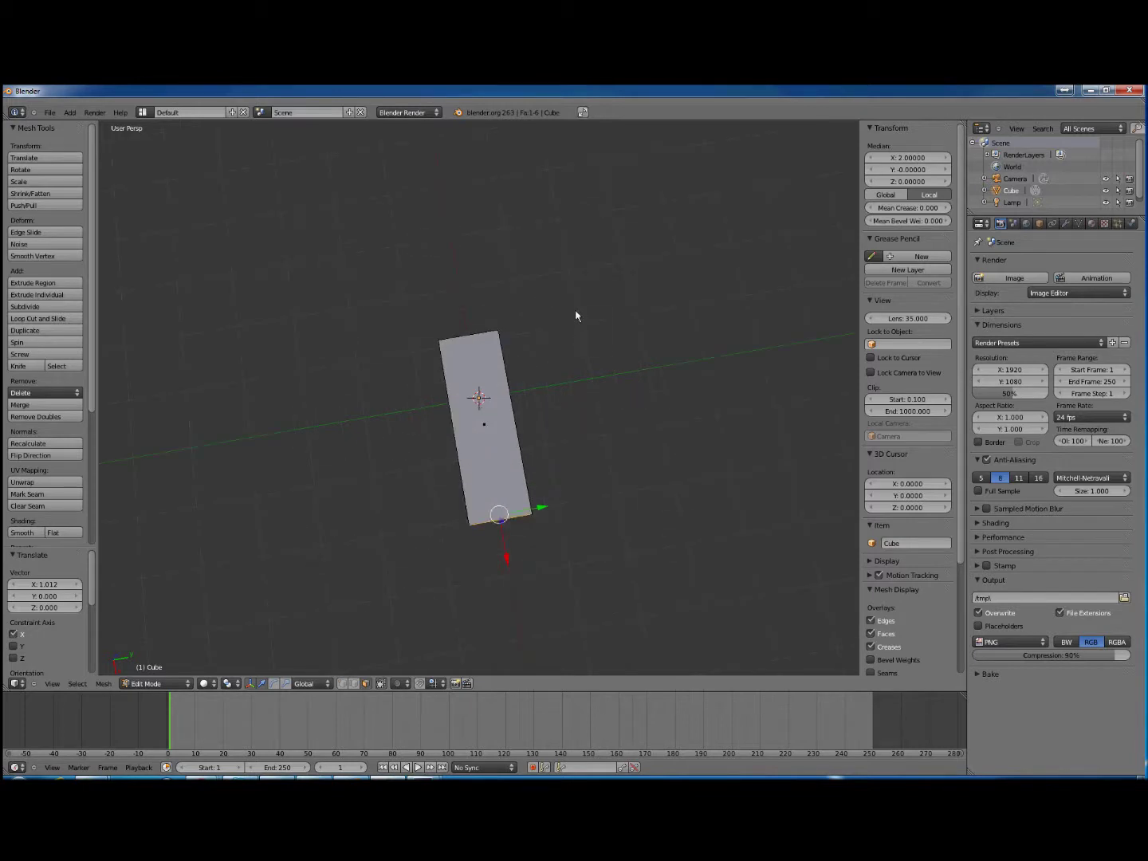
scroll(577, 317, down, 6)
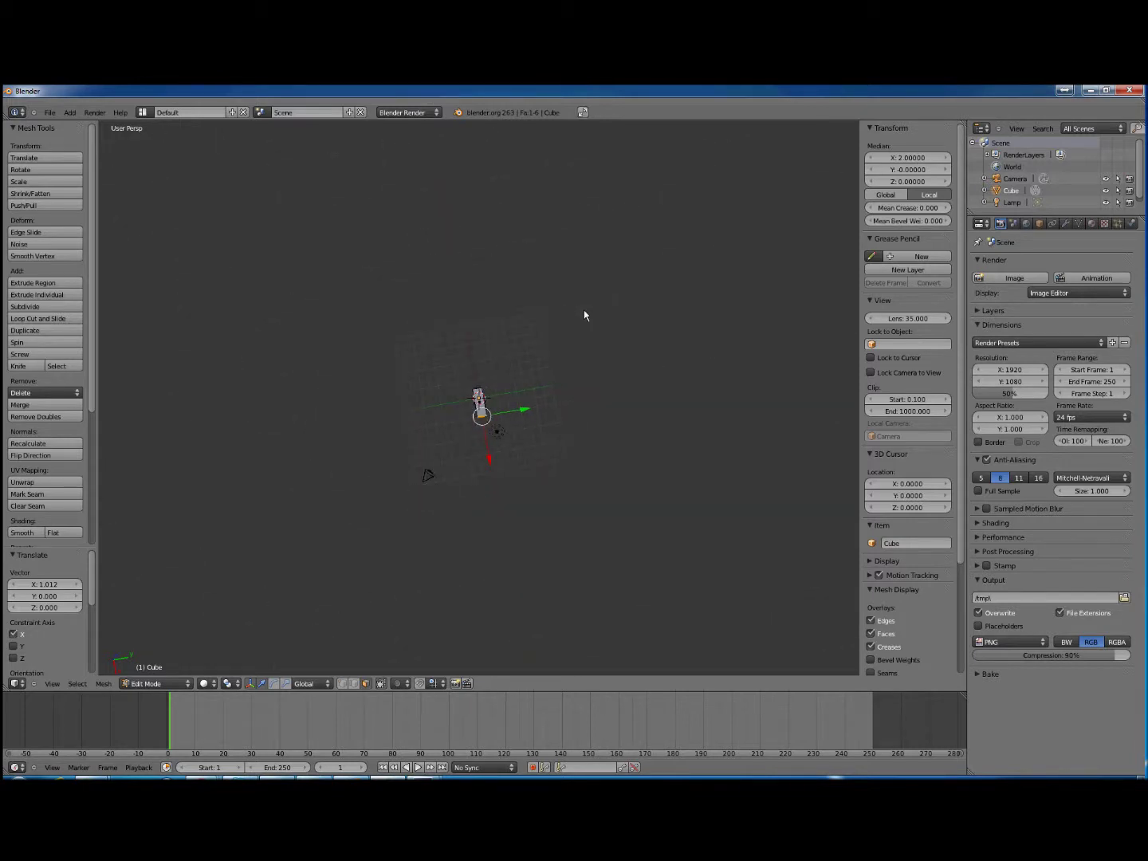
- Move the block's negative X end face outward and set its median X to -2
scroll(518, 381, up, 5)
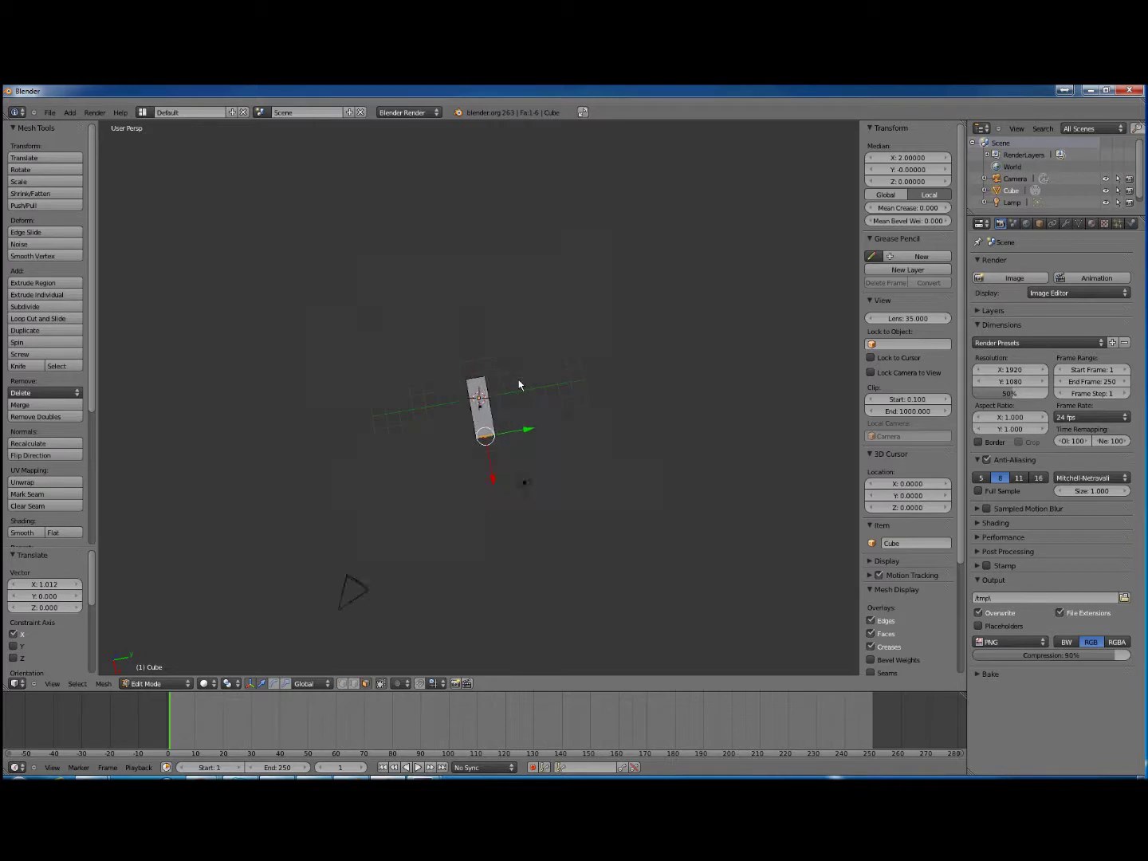
scroll(428, 510, down, 4)
scroll(429, 511, up, 4)
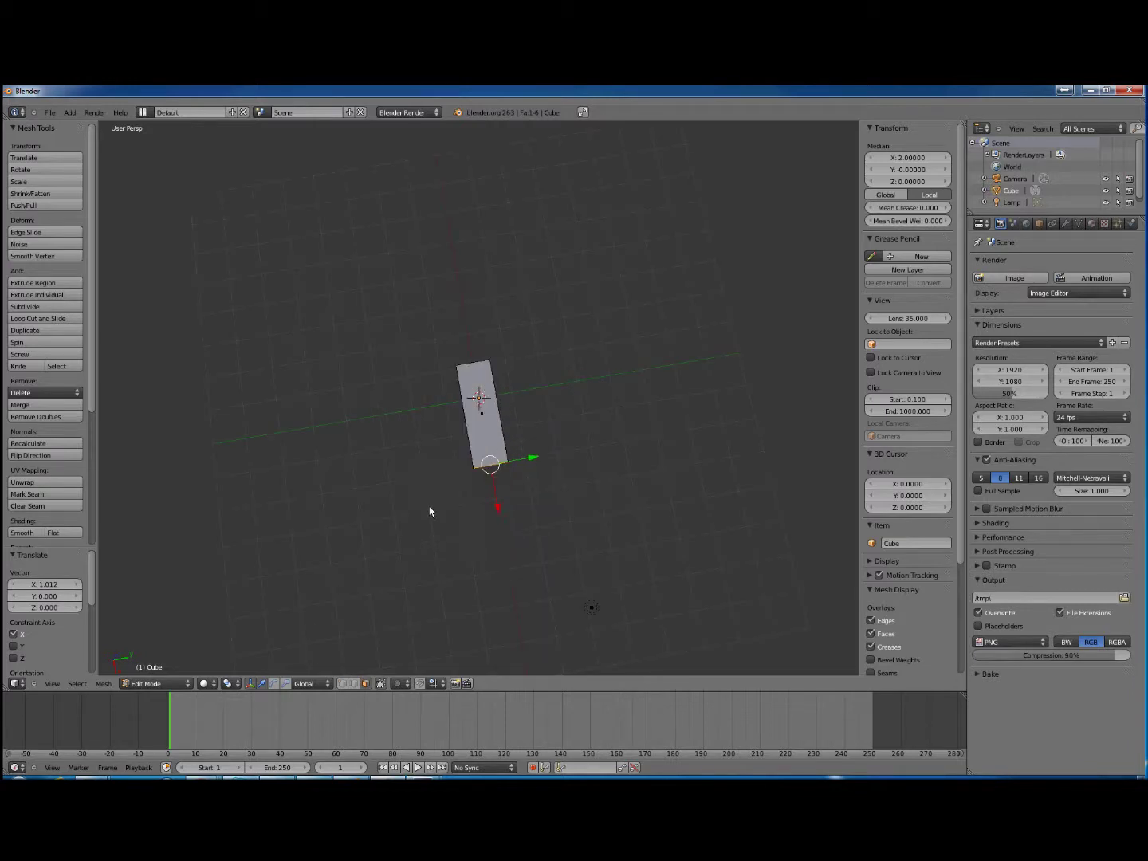
middle_drag(398, 511, 605, 478)
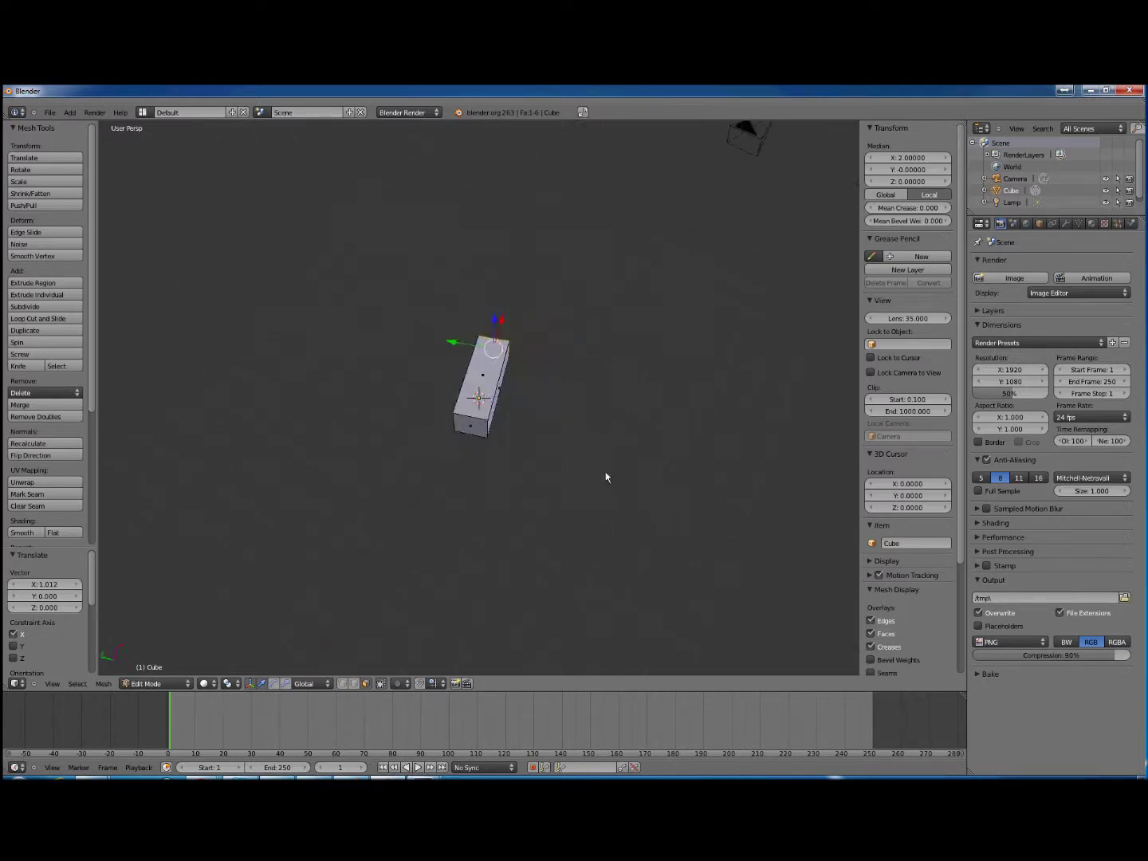
right_click(480, 433)
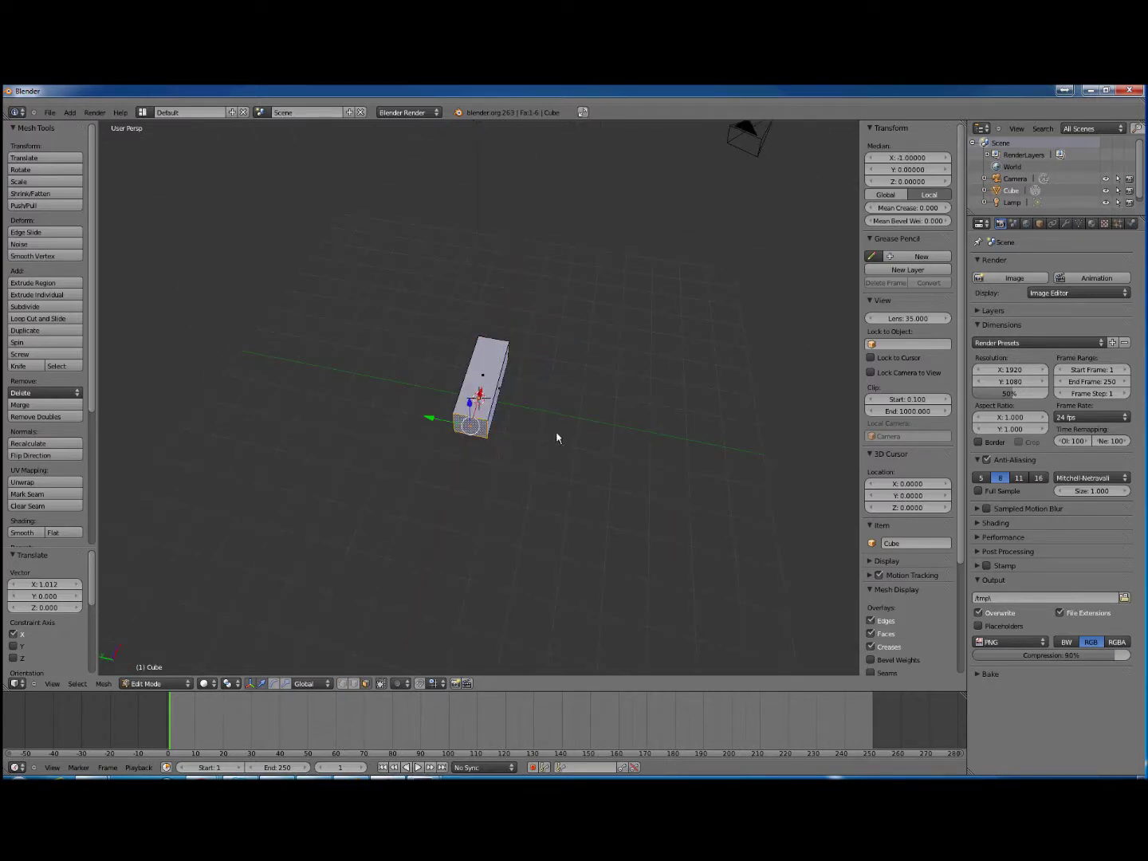
middle_drag(541, 436, 546, 485)
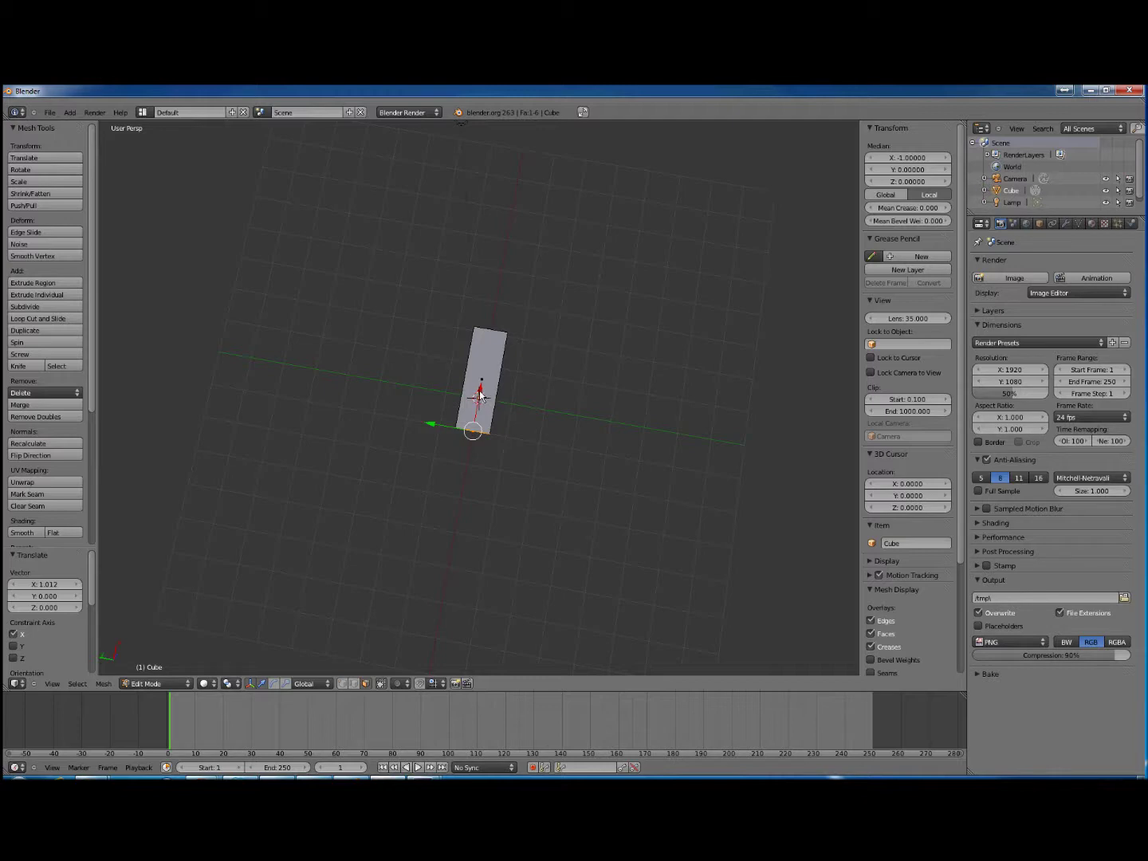
drag(480, 395, 481, 428)
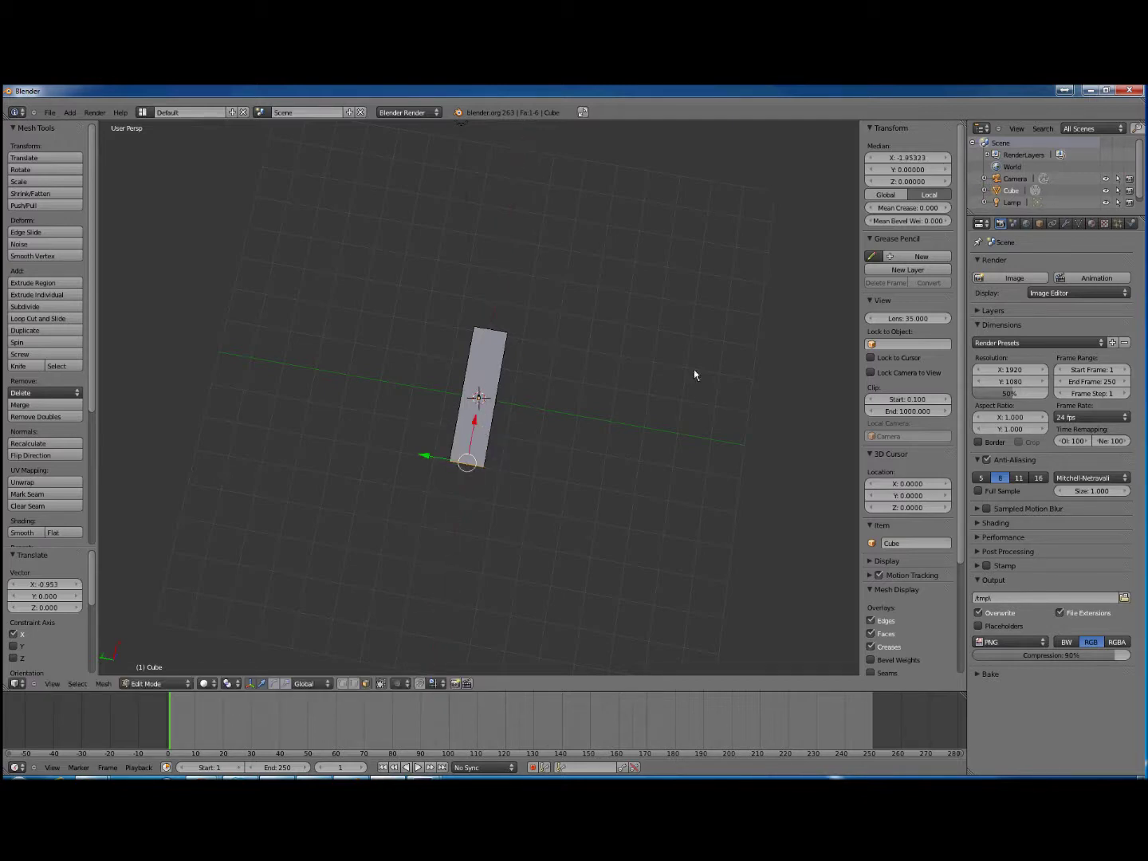
click(910, 157)
key(BackSpace)
key(Return)
- Cut the positive X end face vertically through its middle with the Knife tool, from the top edge to the bottom edge
middle_drag(570, 499, 382, 436)
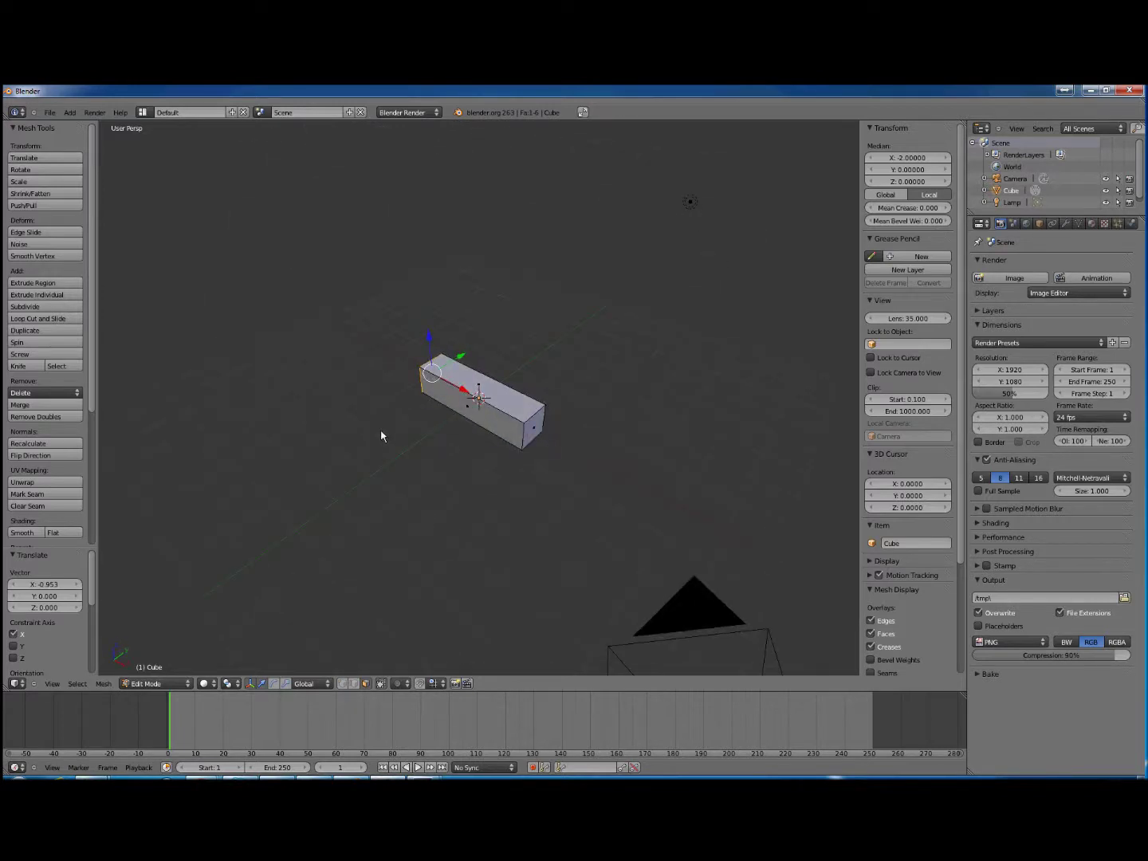
middle_drag(446, 458, 498, 535)
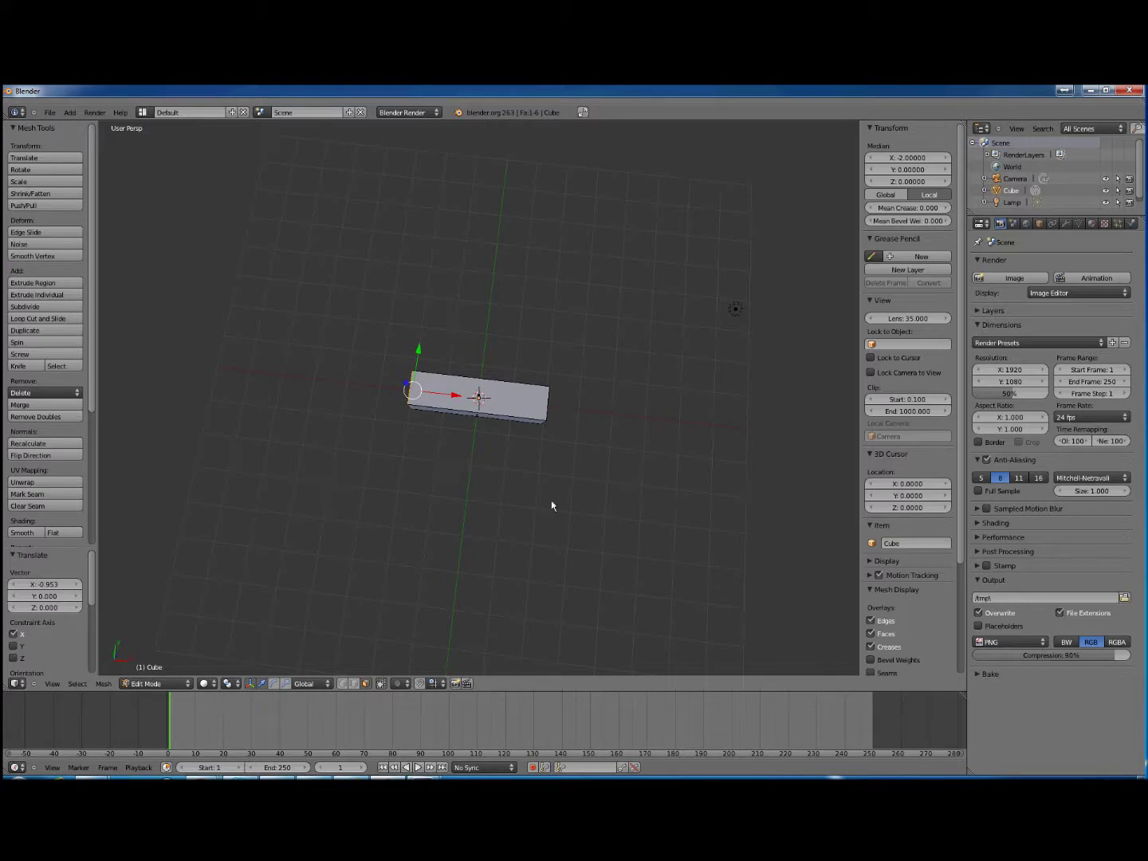
middle_drag(536, 486, 398, 427)
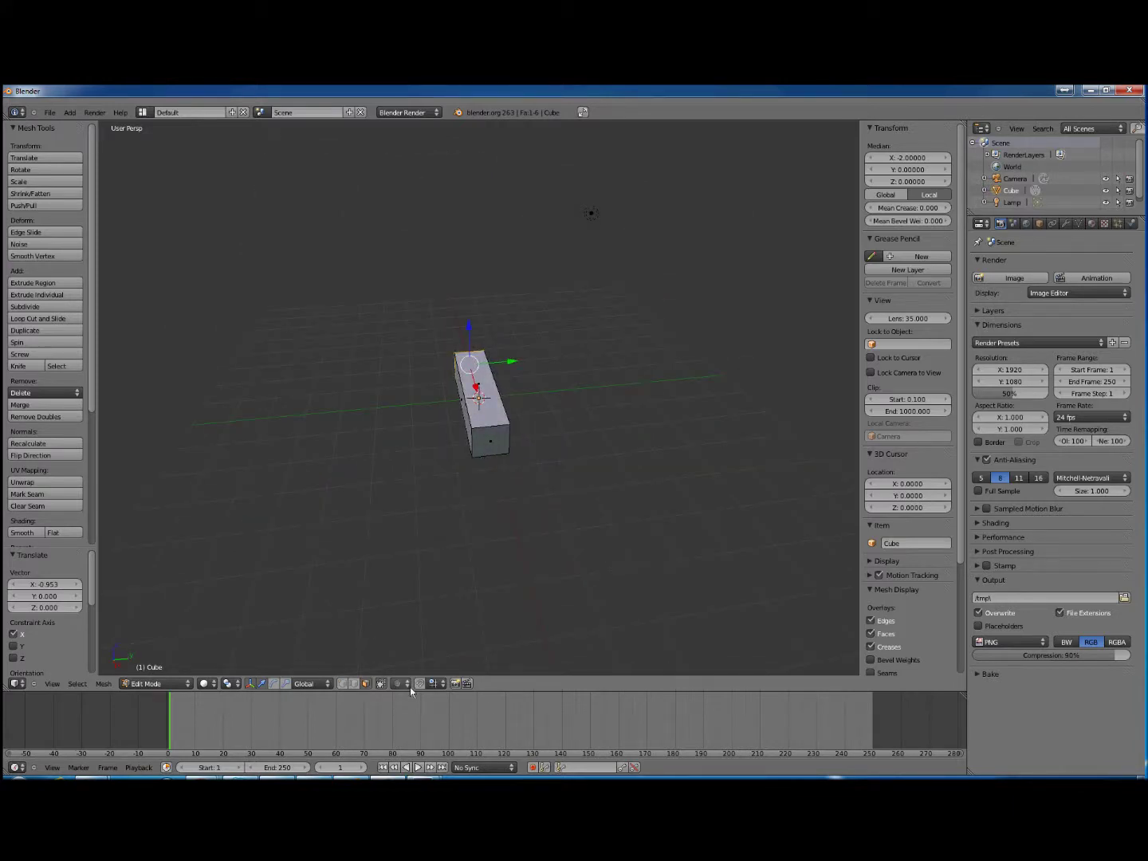
right_click(484, 443)
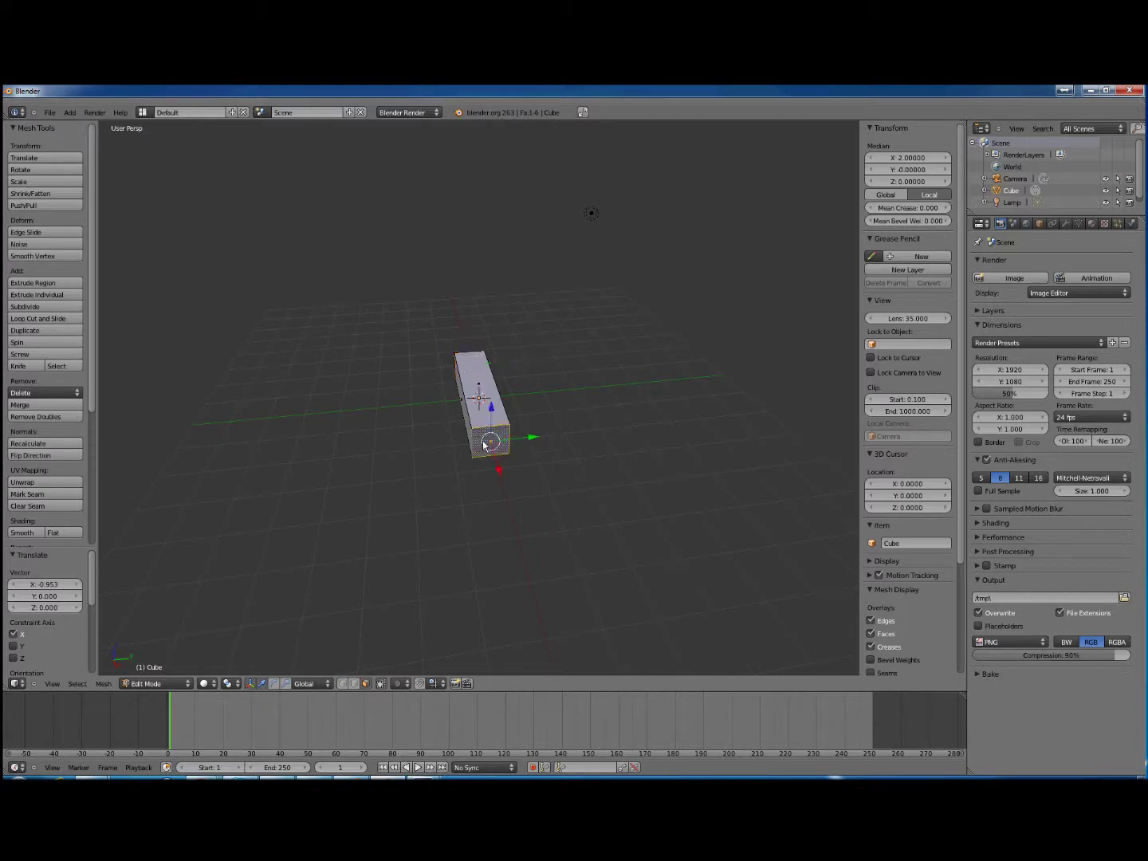
click(25, 367)
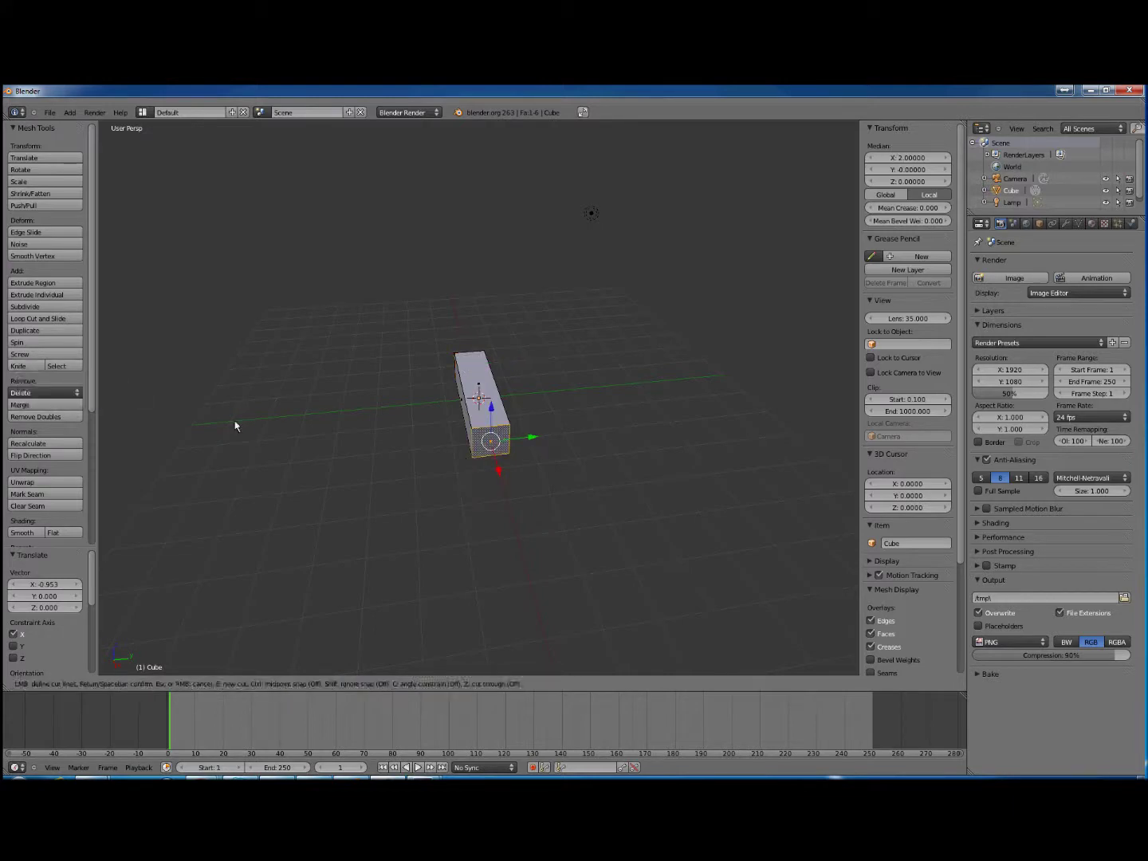
click(494, 457)
key(Return)
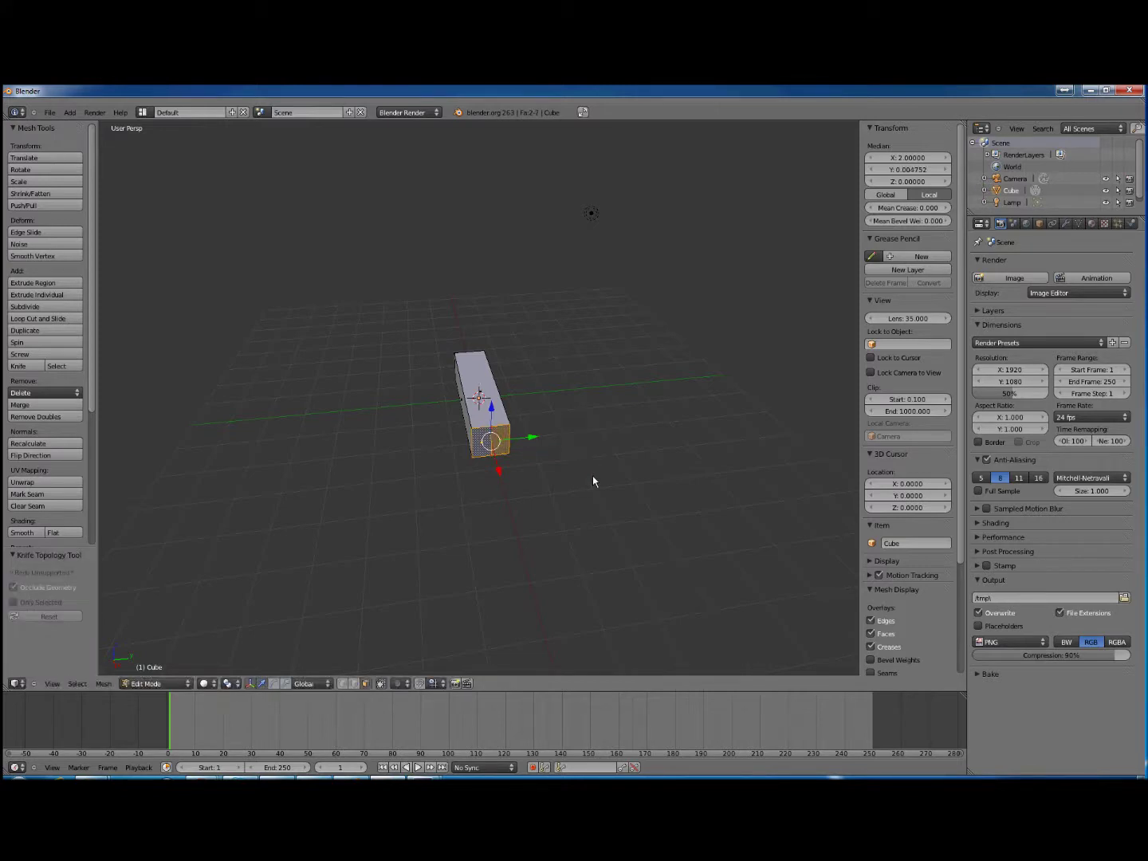
- Select the top vertex of the vertical cut on the positive X end face and set its Y coordinate to 0
mouse_move(607, 434)
middle_down()
mouse_move(595, 490)
mouse_move(593, 448)
middle_up()
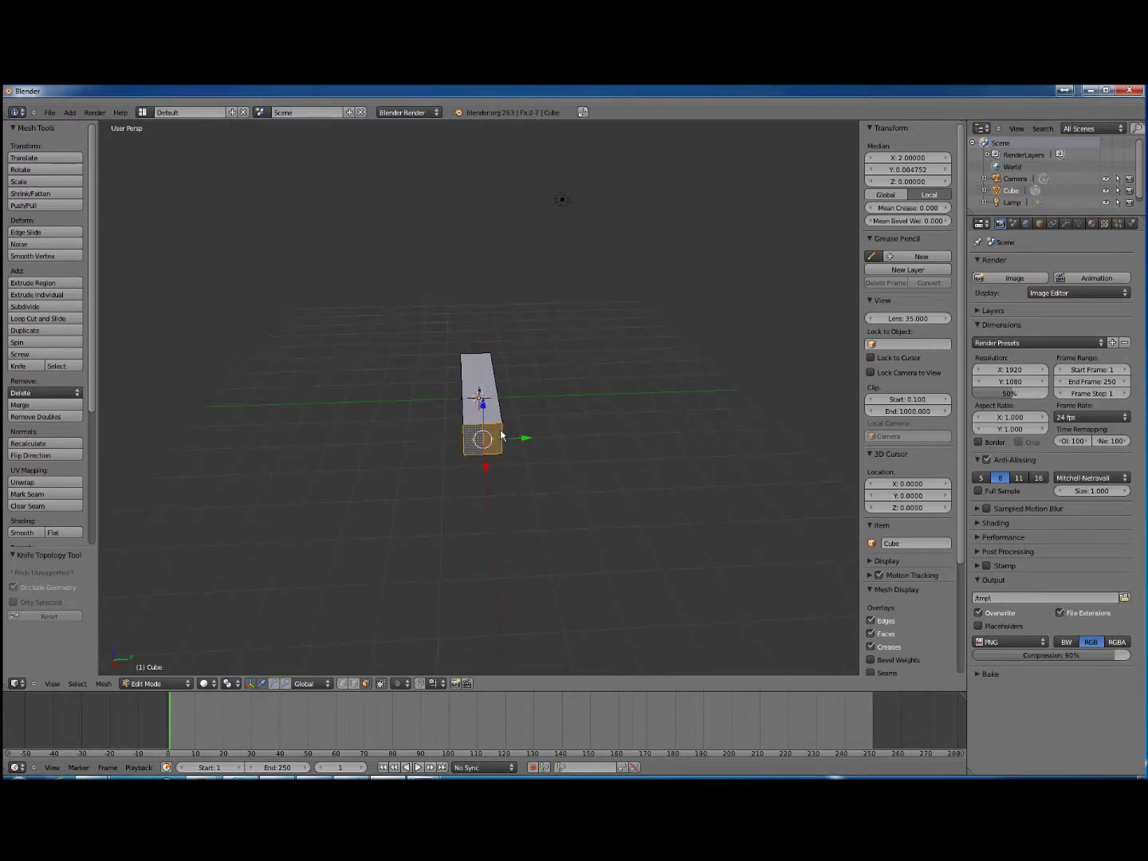
mouse_move(598, 450)
middle_down()
mouse_move(595, 492)
mouse_move(596, 479)
middle_up()
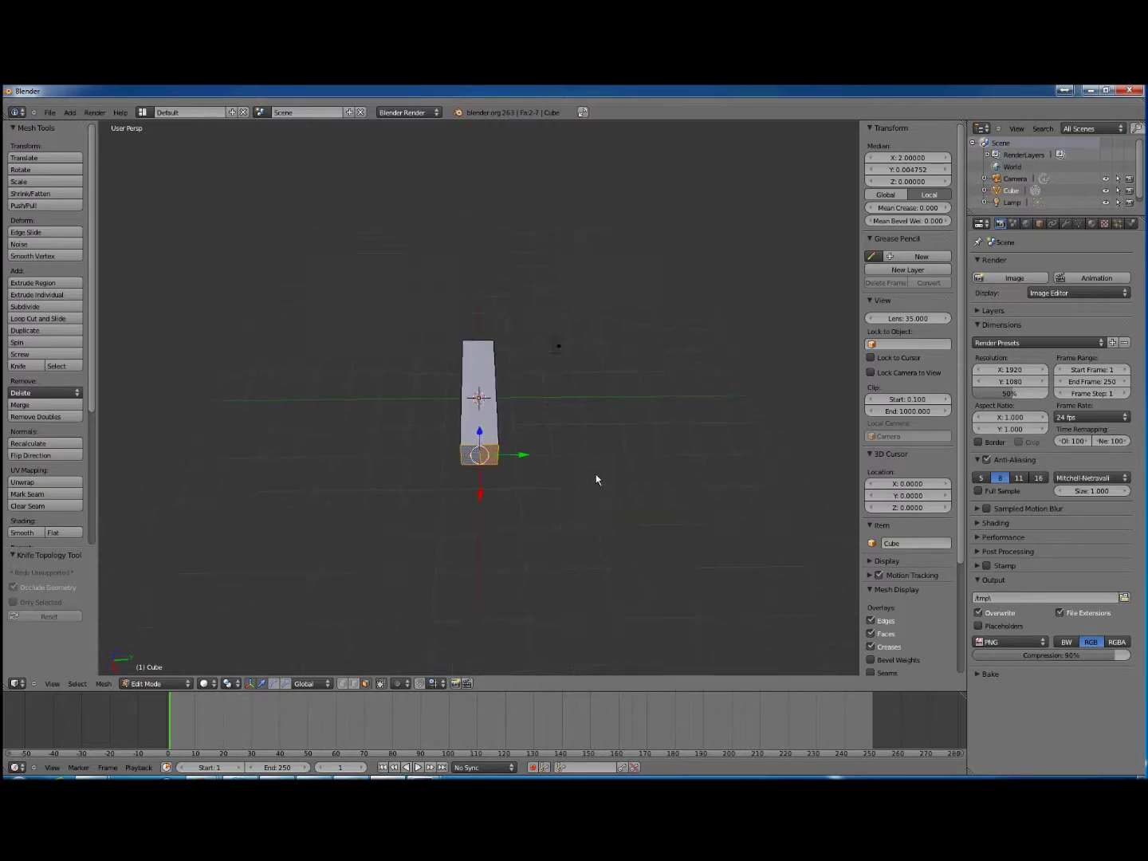
click(353, 683)
right_click(479, 455)
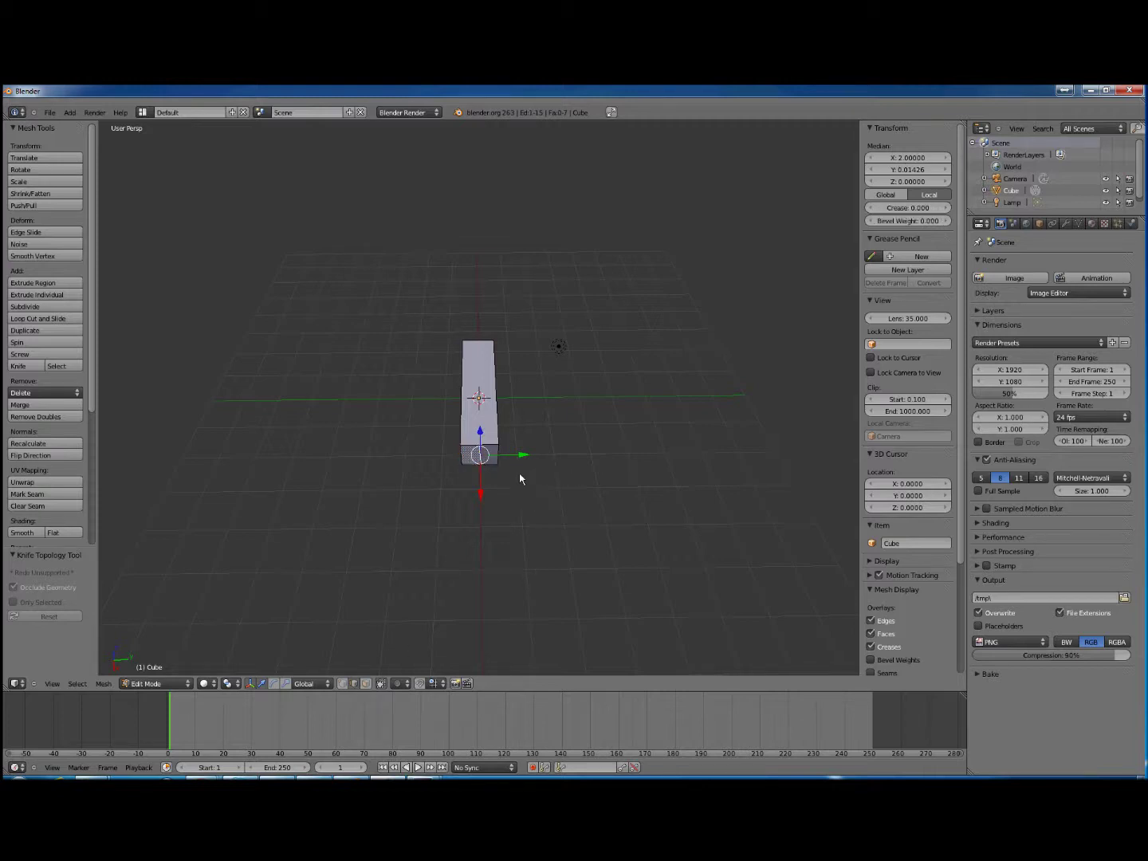
mouse_move(595, 449)
middle_down()
mouse_move(594, 494)
mouse_move(593, 428)
middle_up()
middle_drag(591, 448, 594, 384)
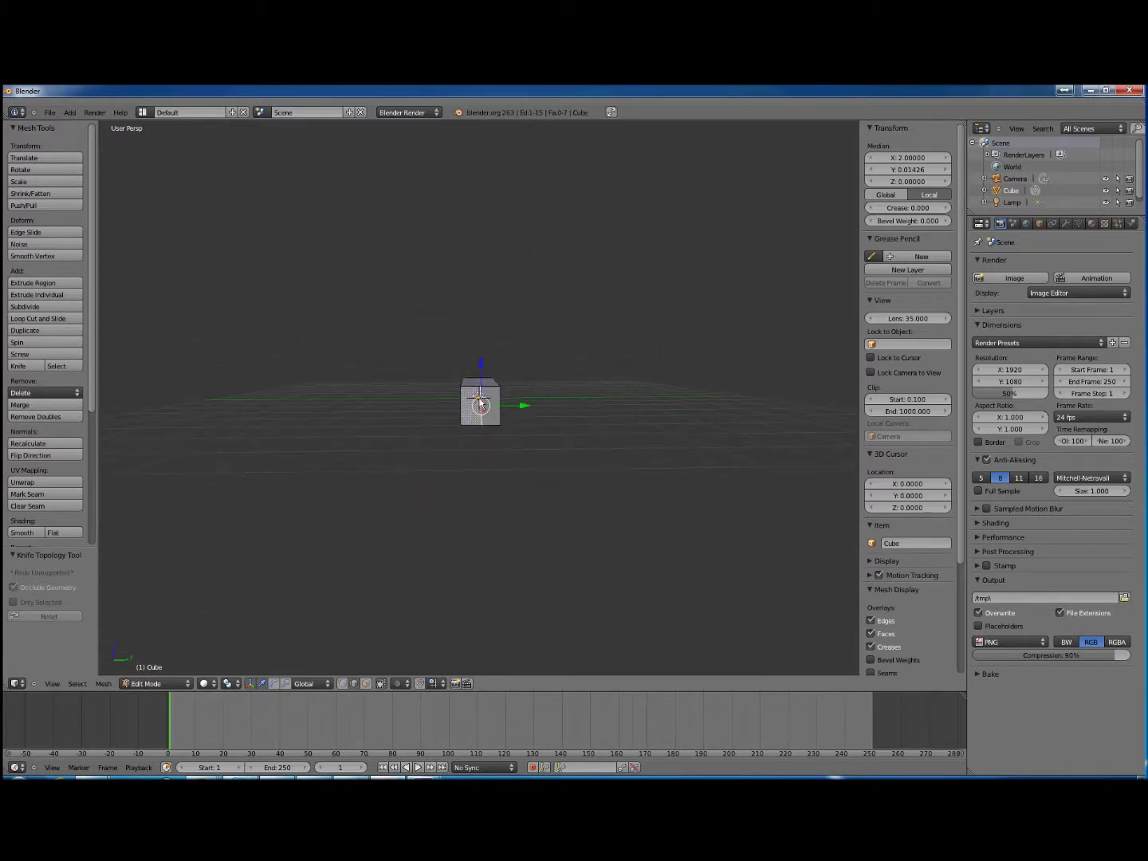
middle_drag(590, 437, 587, 452)
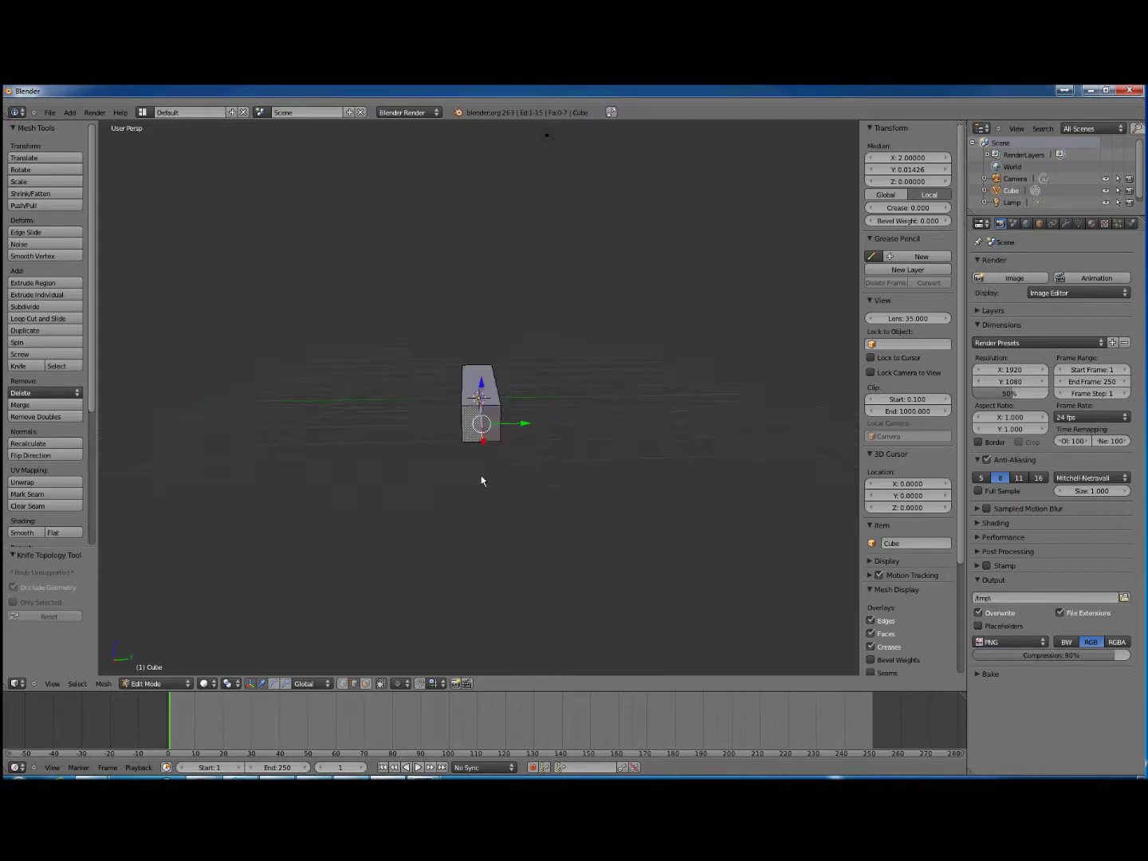
click(340, 683)
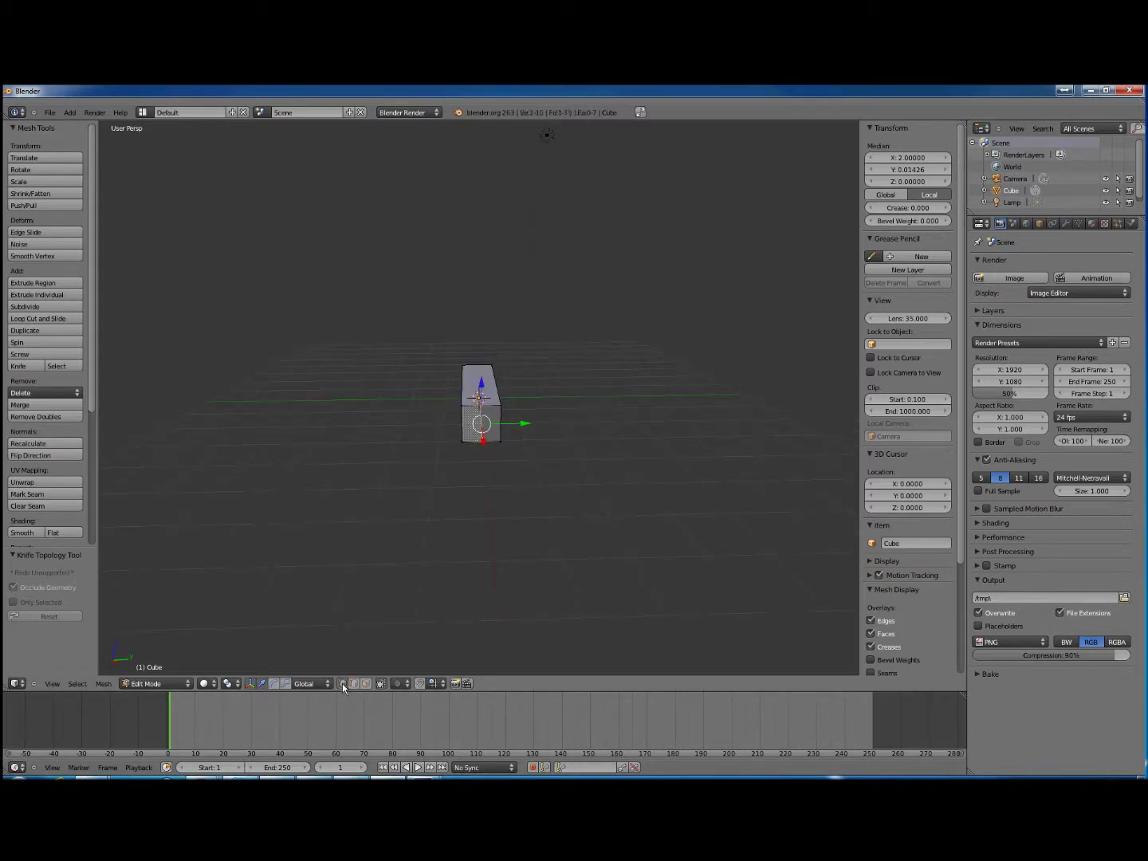
right_click(481, 410)
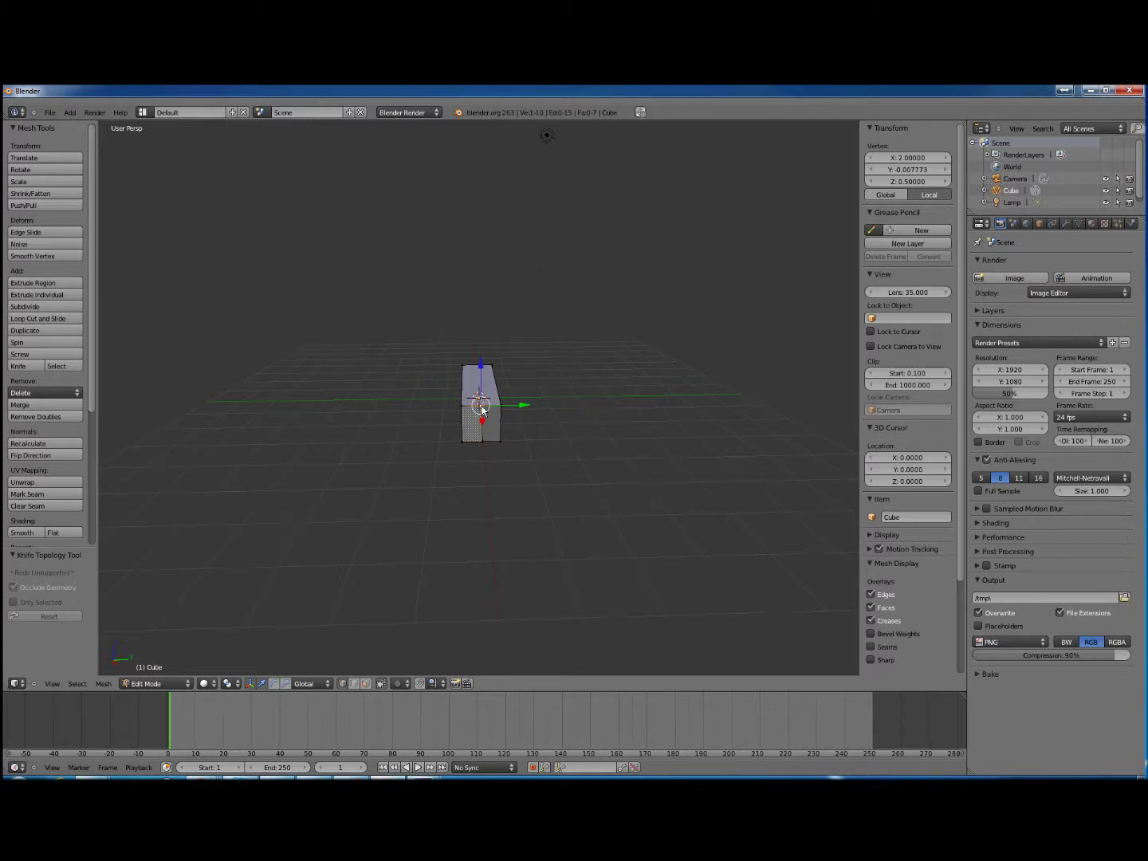
click(907, 170)
text(0)
key(Return)
click(482, 443)
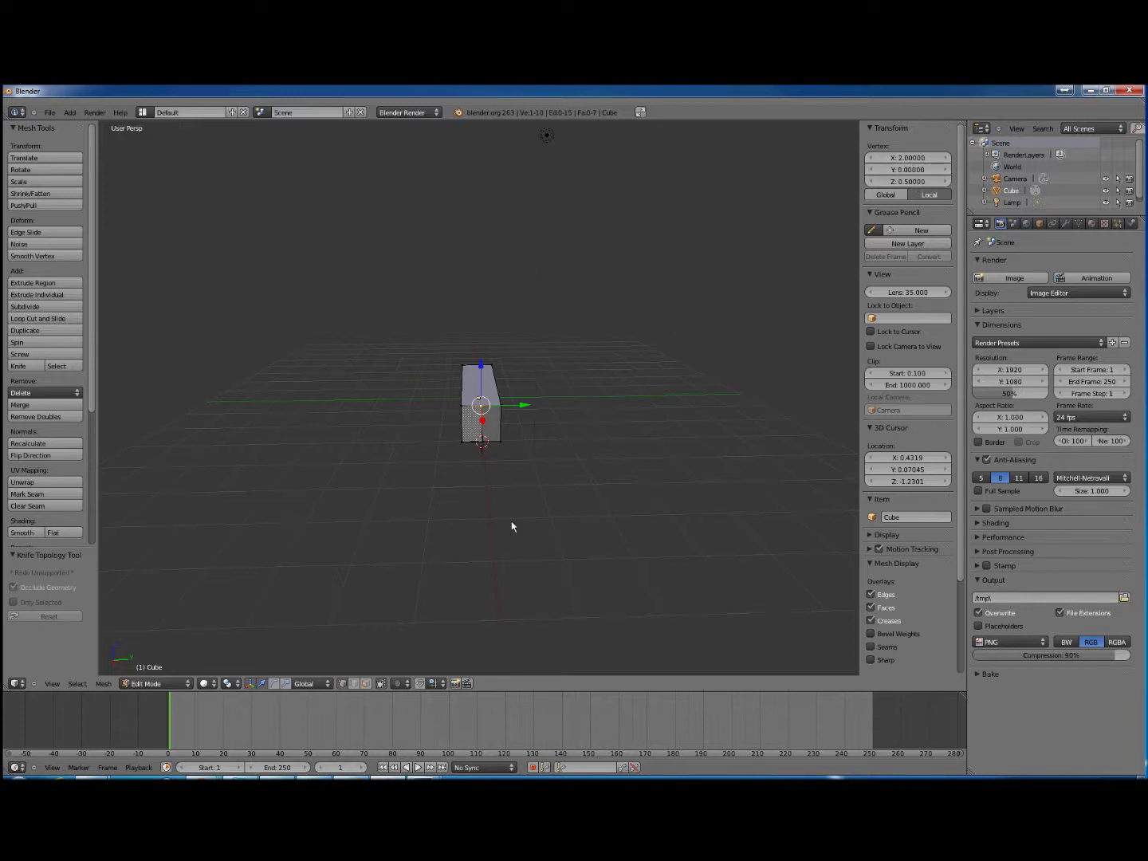
- Pull the vertical cut edge on the positive X end outward into a point and set its median X to 2.5 and Y to 0
click(353, 683)
mouse_move(578, 499)
middle_down()
mouse_move(571, 551)
mouse_move(580, 522)
middle_up()
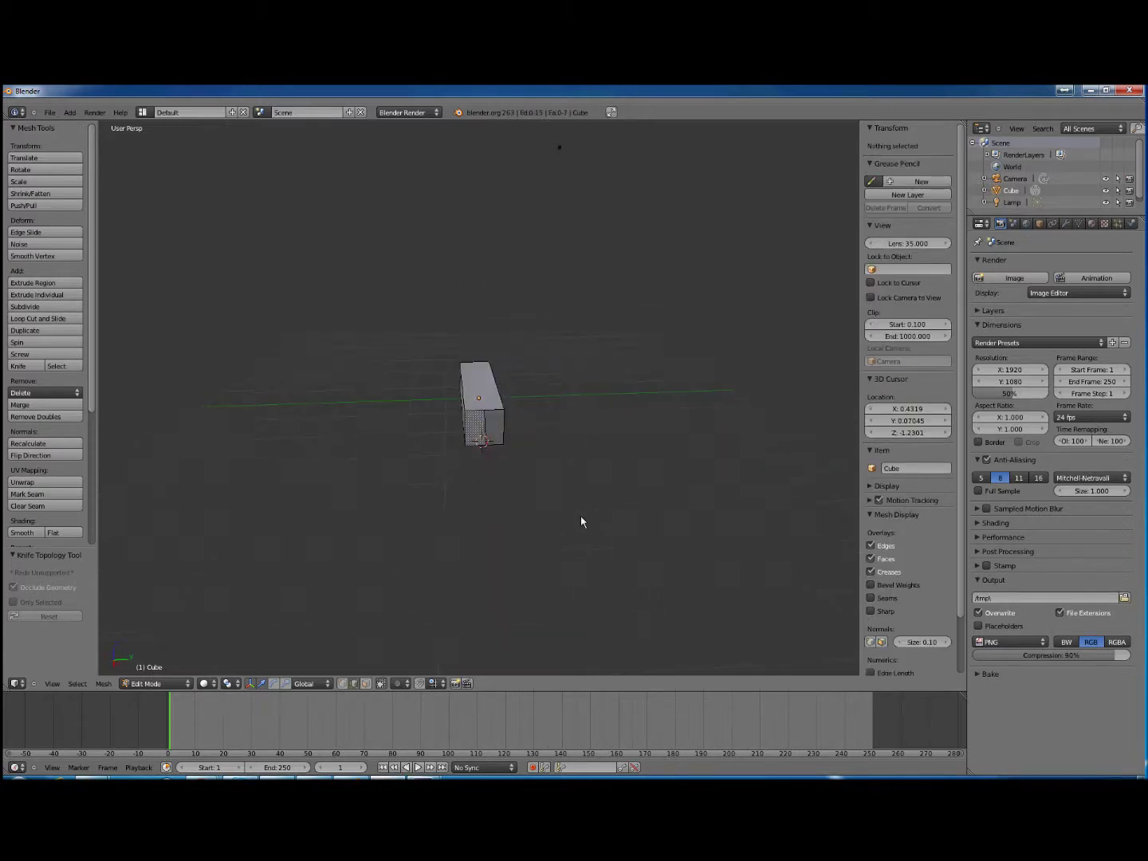
right_click(484, 425)
middle_drag(581, 425, 579, 512)
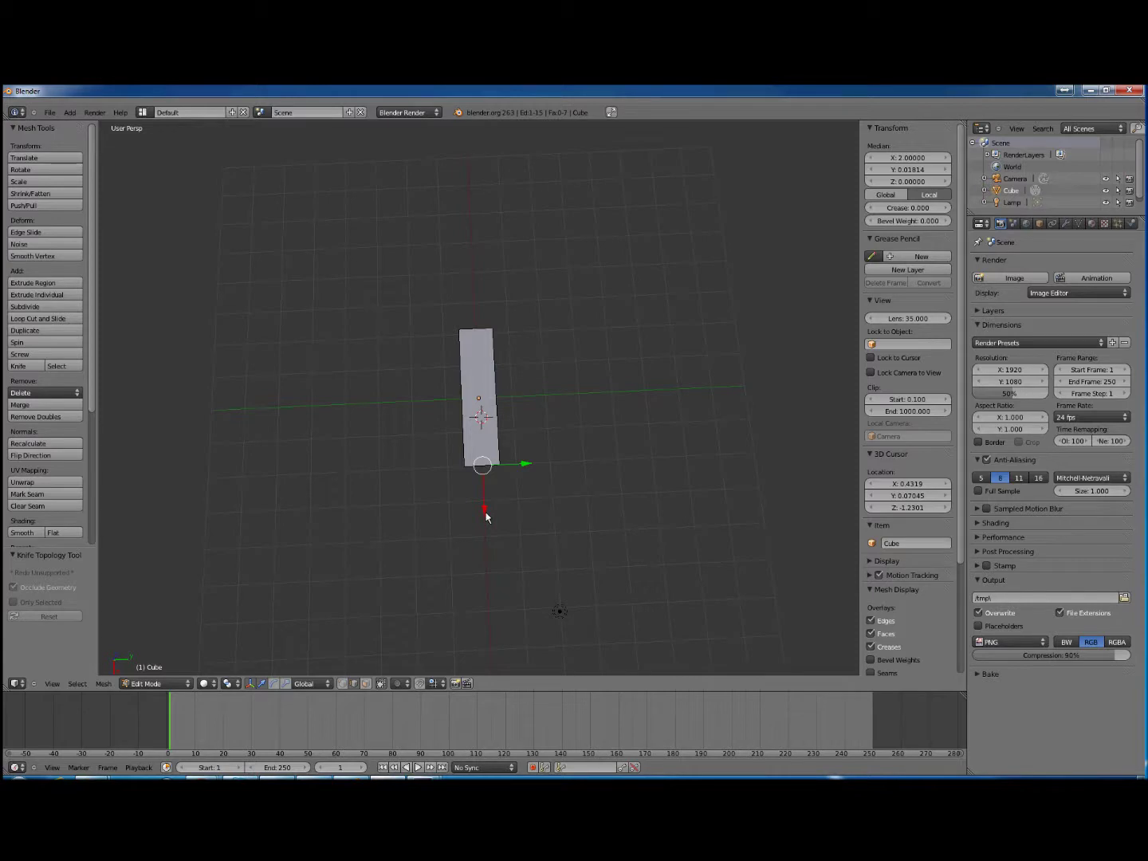
drag(486, 516, 493, 524)
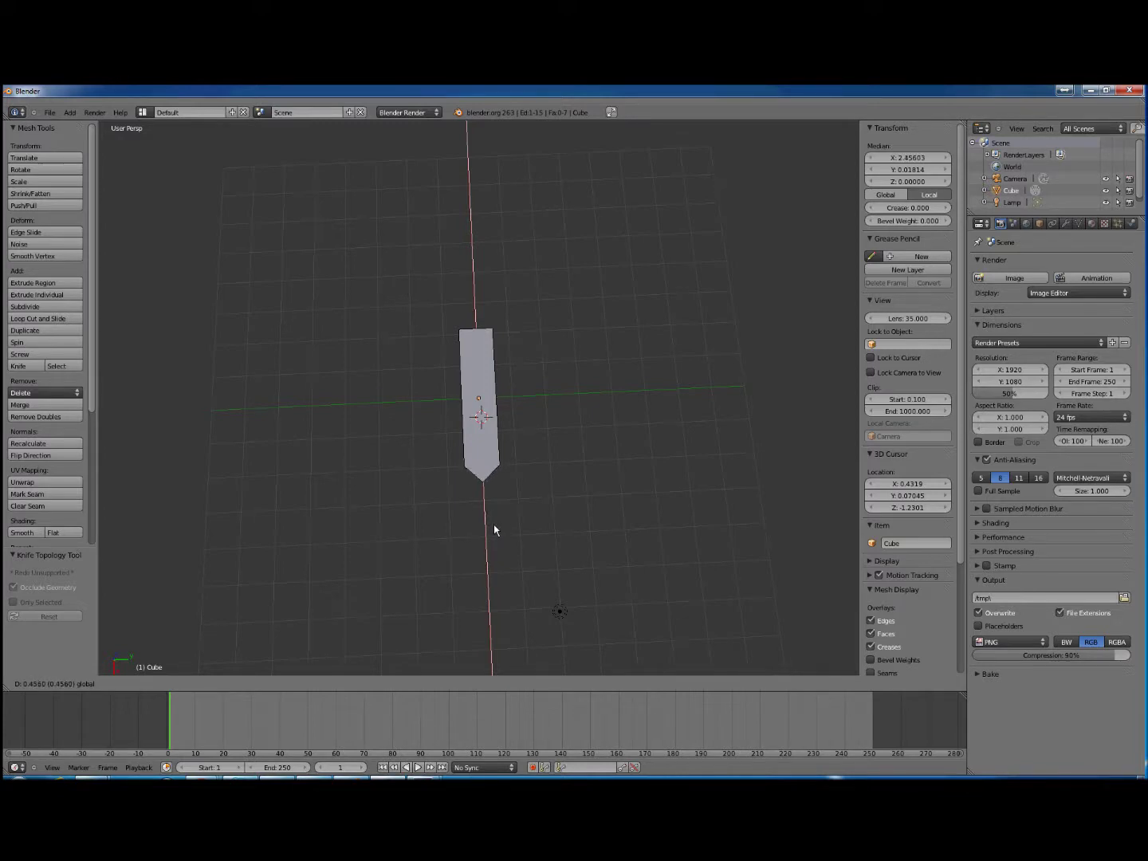
drag(494, 528, 497, 531)
click(905, 162)
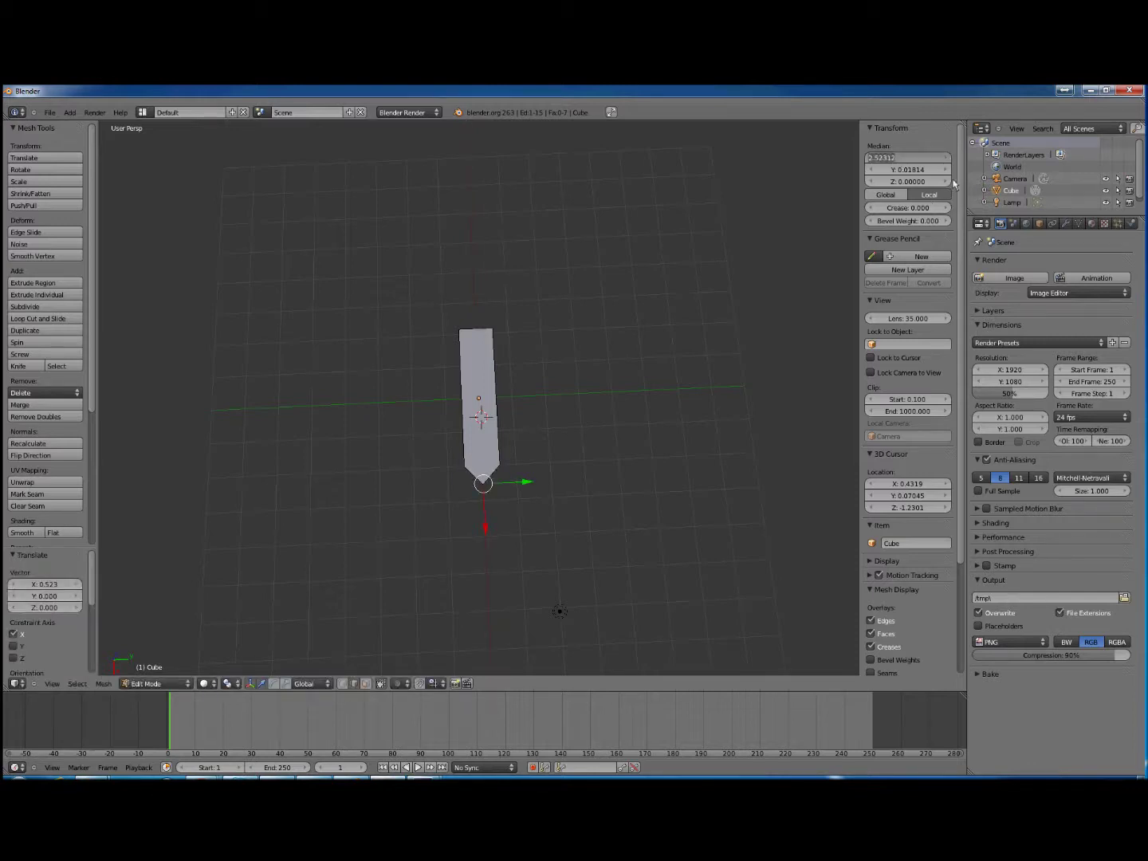
key(BackSpace)
key(Return)
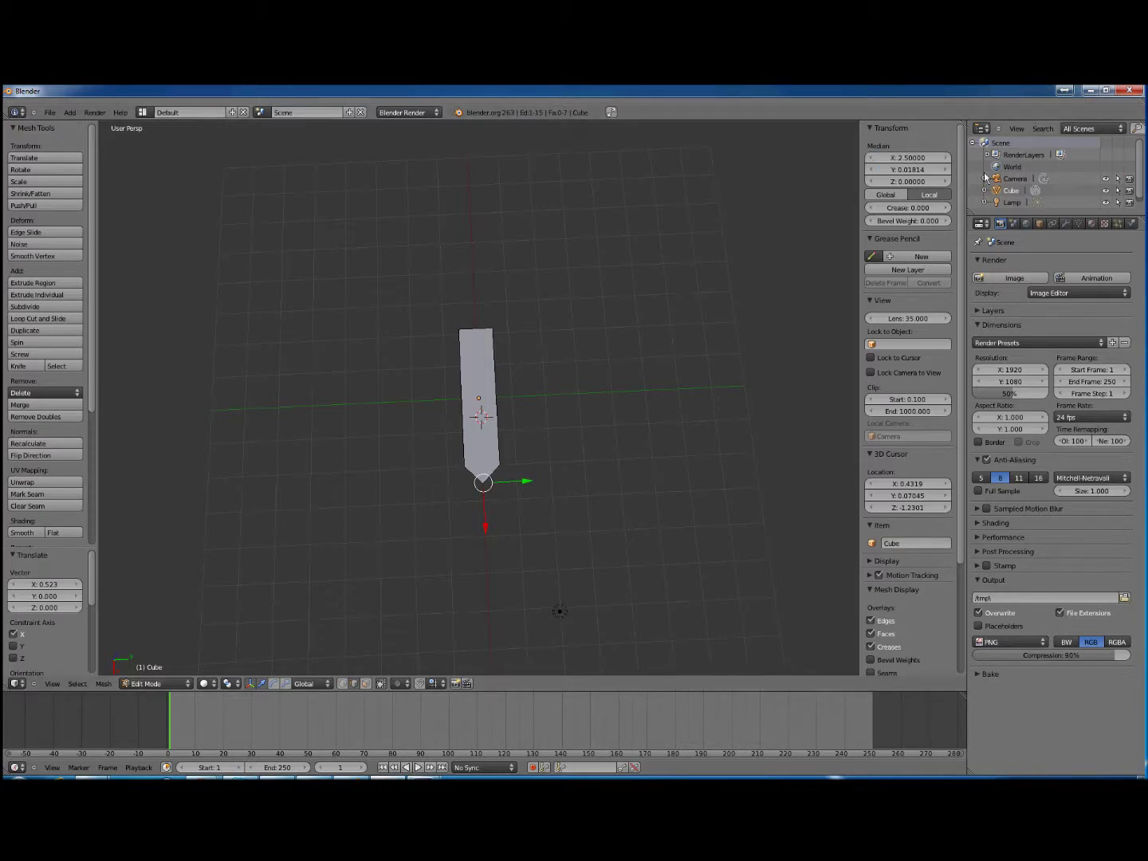
click(911, 171)
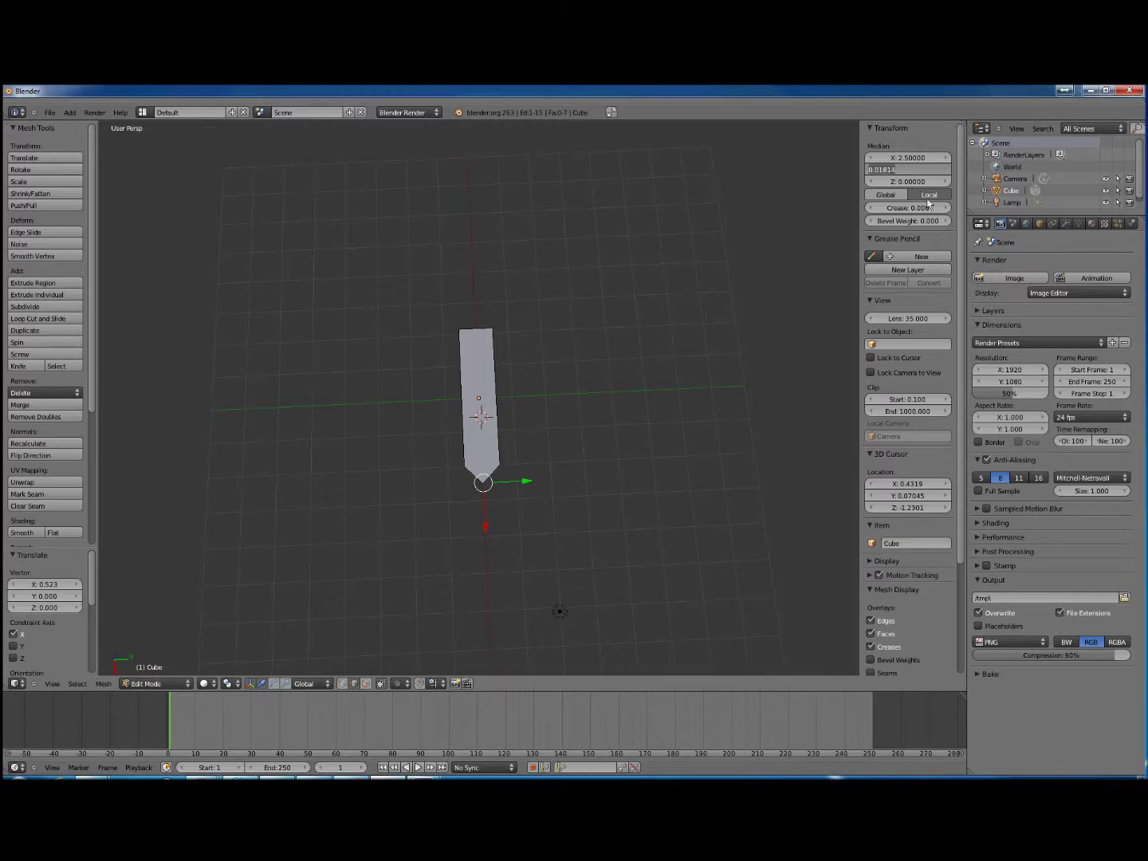
text(0)
key(Return)
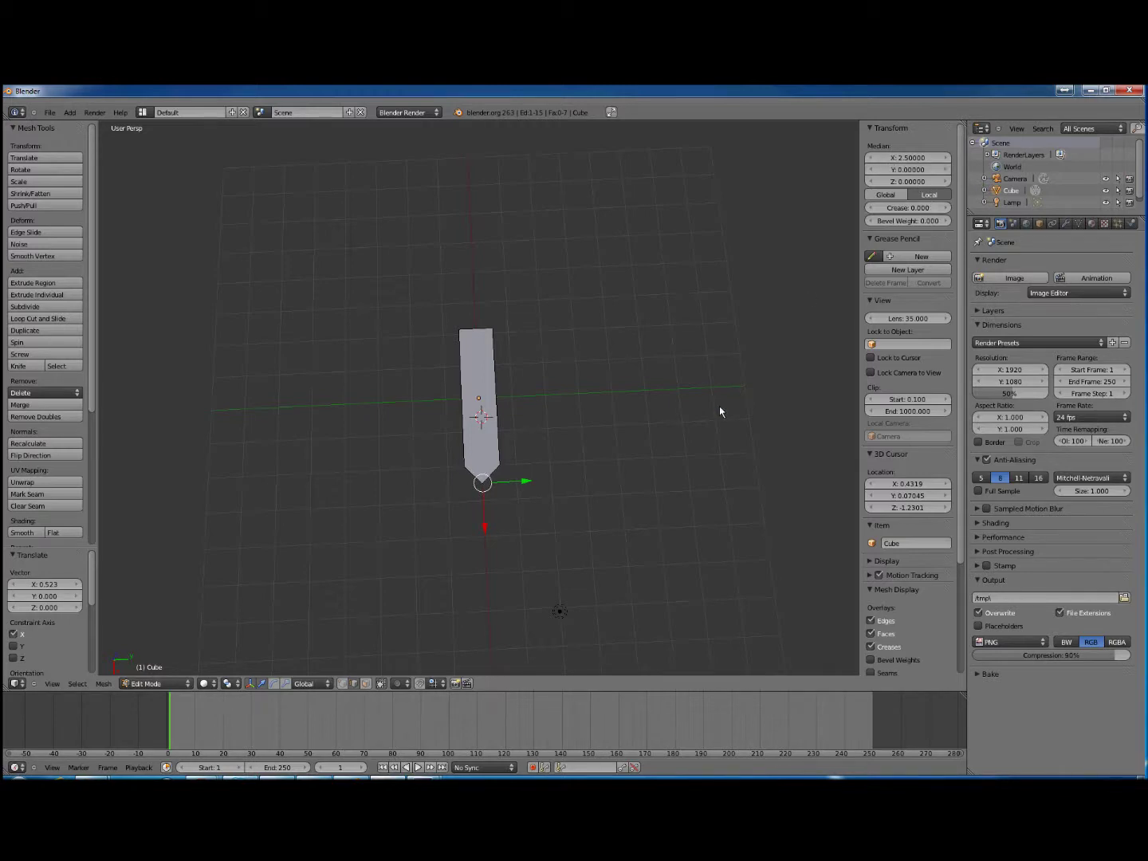
- Cut the negative X end face vertically through its middle with the Knife tool
middle_drag(578, 438, 557, 495)
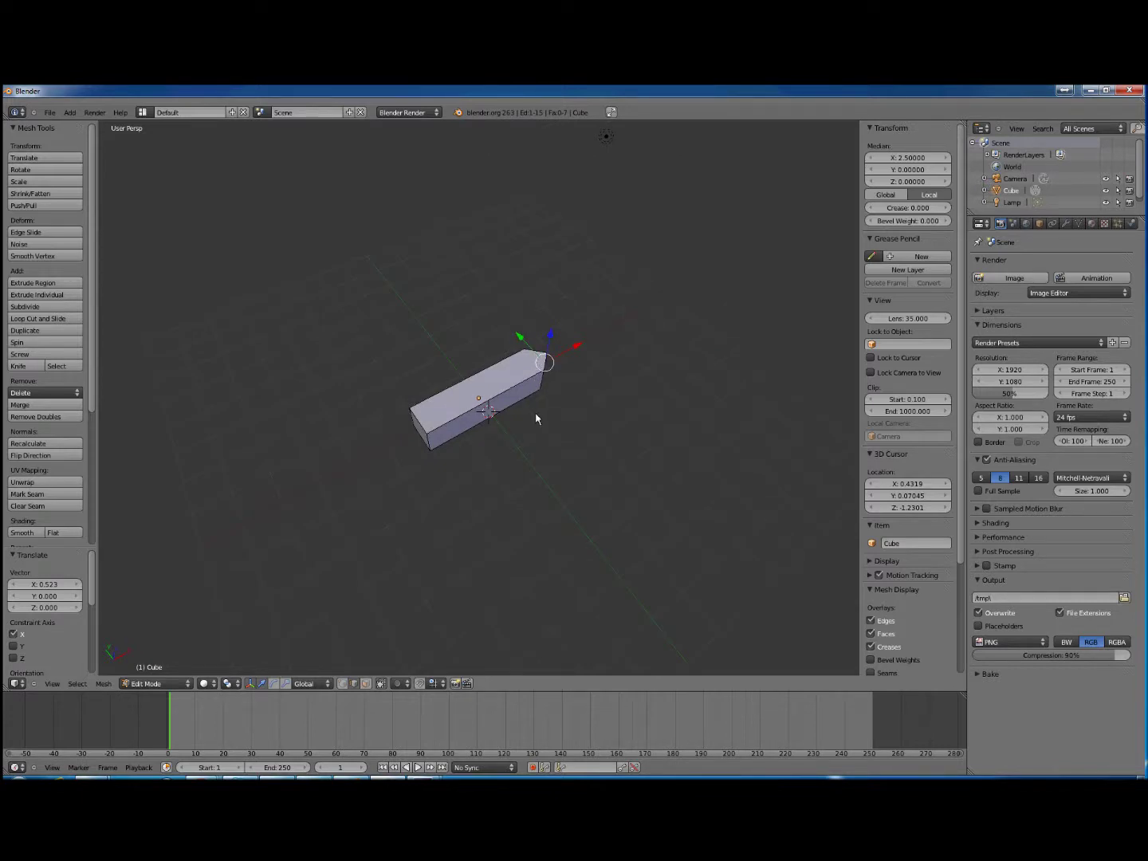
middle_drag(490, 463, 573, 448)
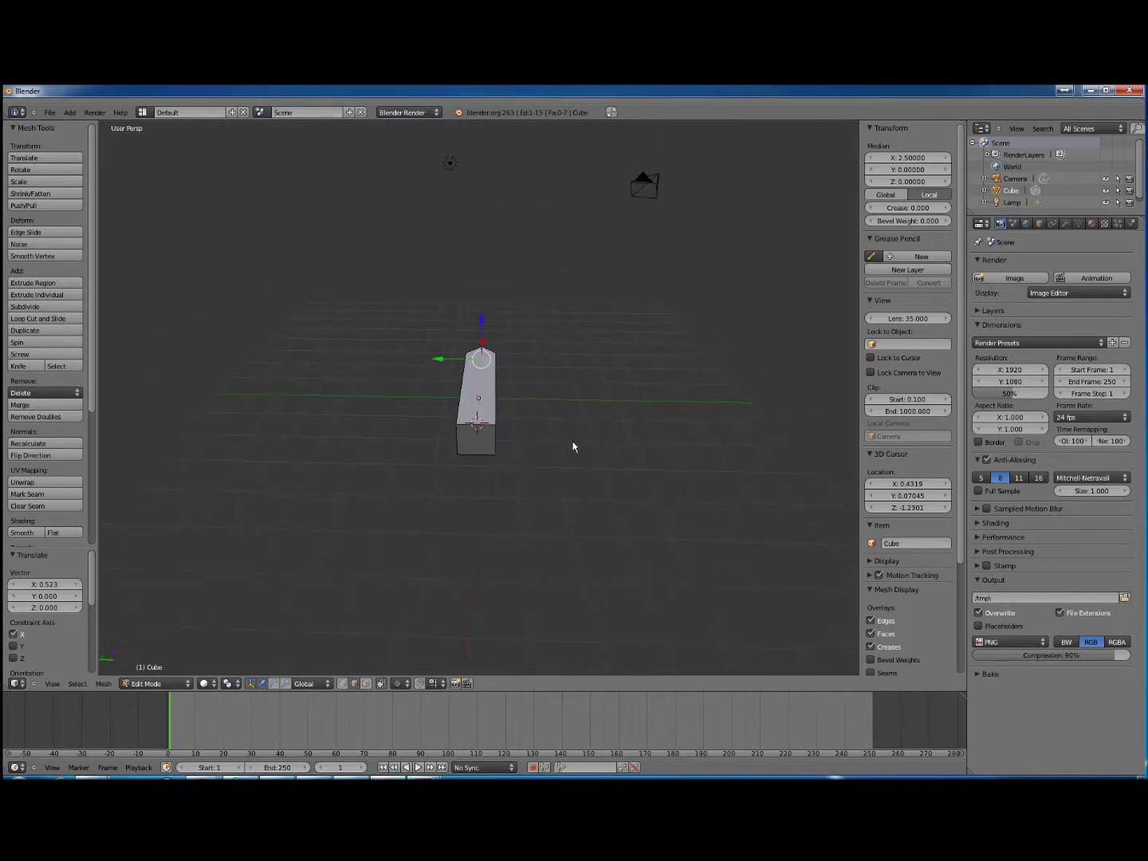
click(360, 684)
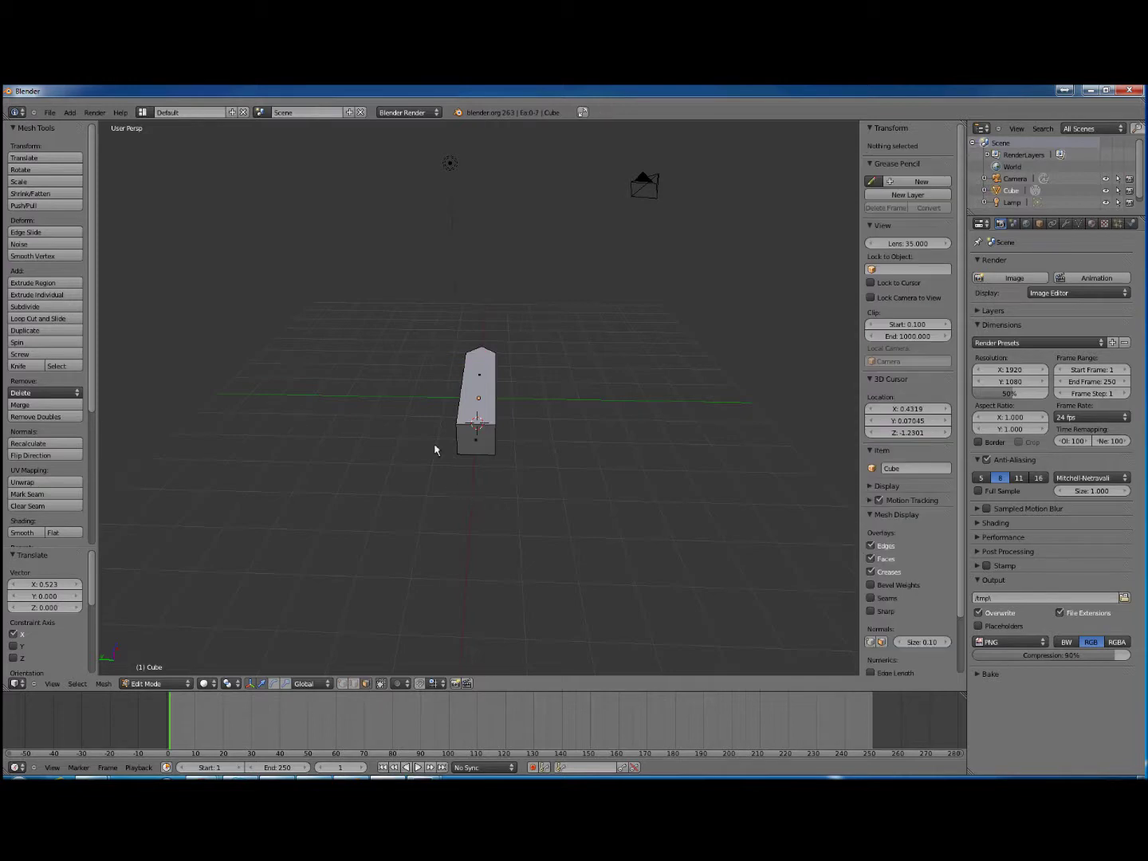
right_click(474, 441)
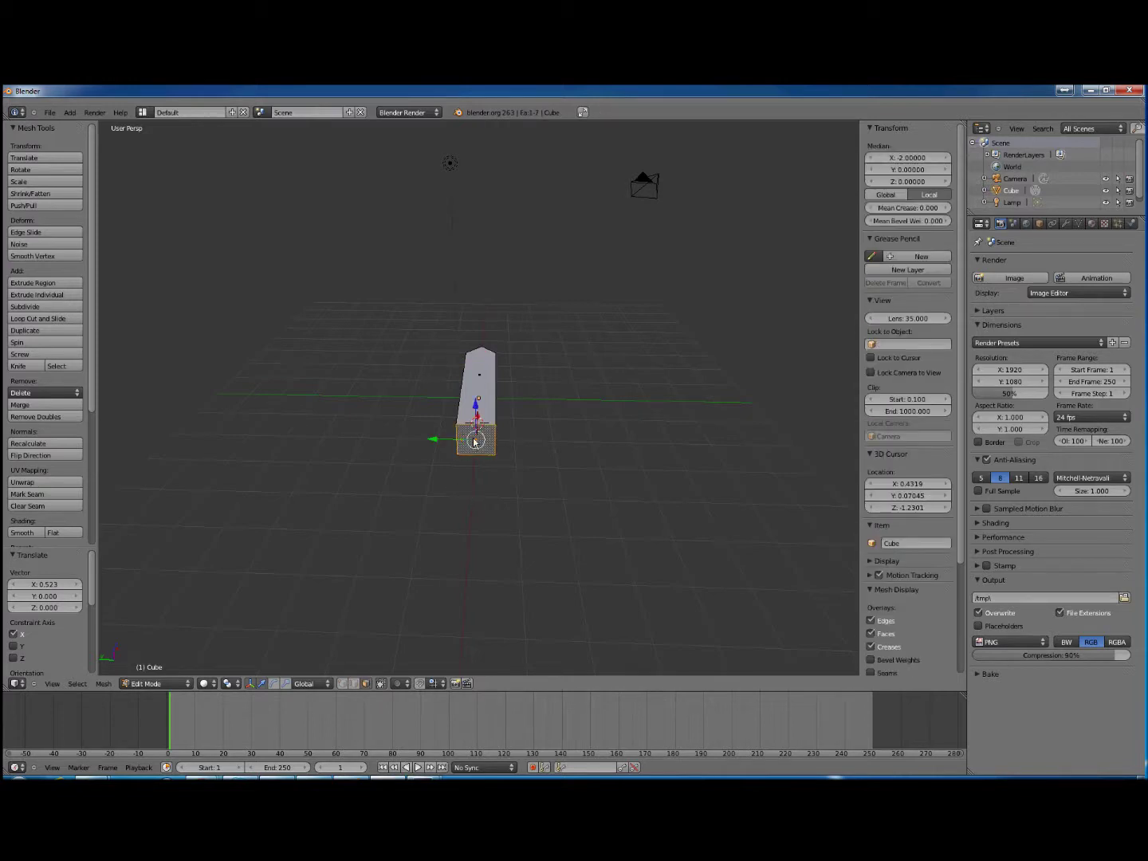
click(30, 368)
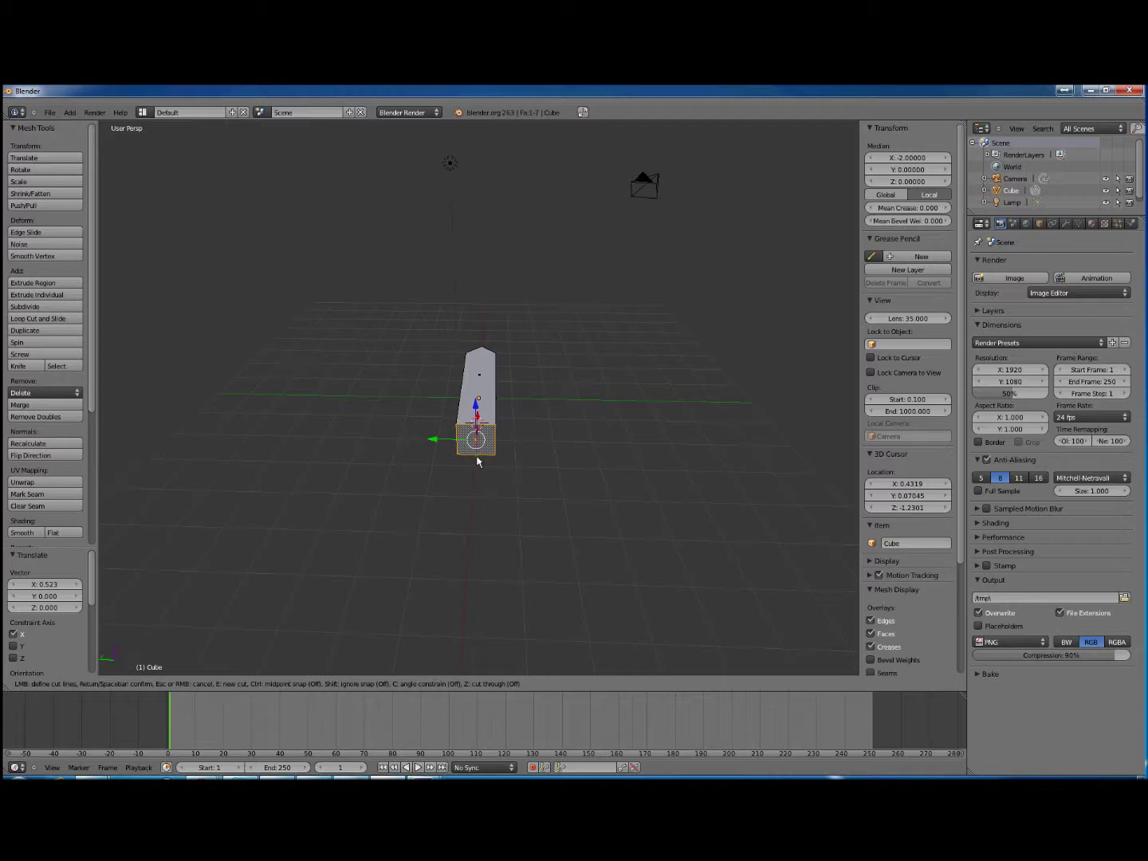
click(513, 459)
key(Return)
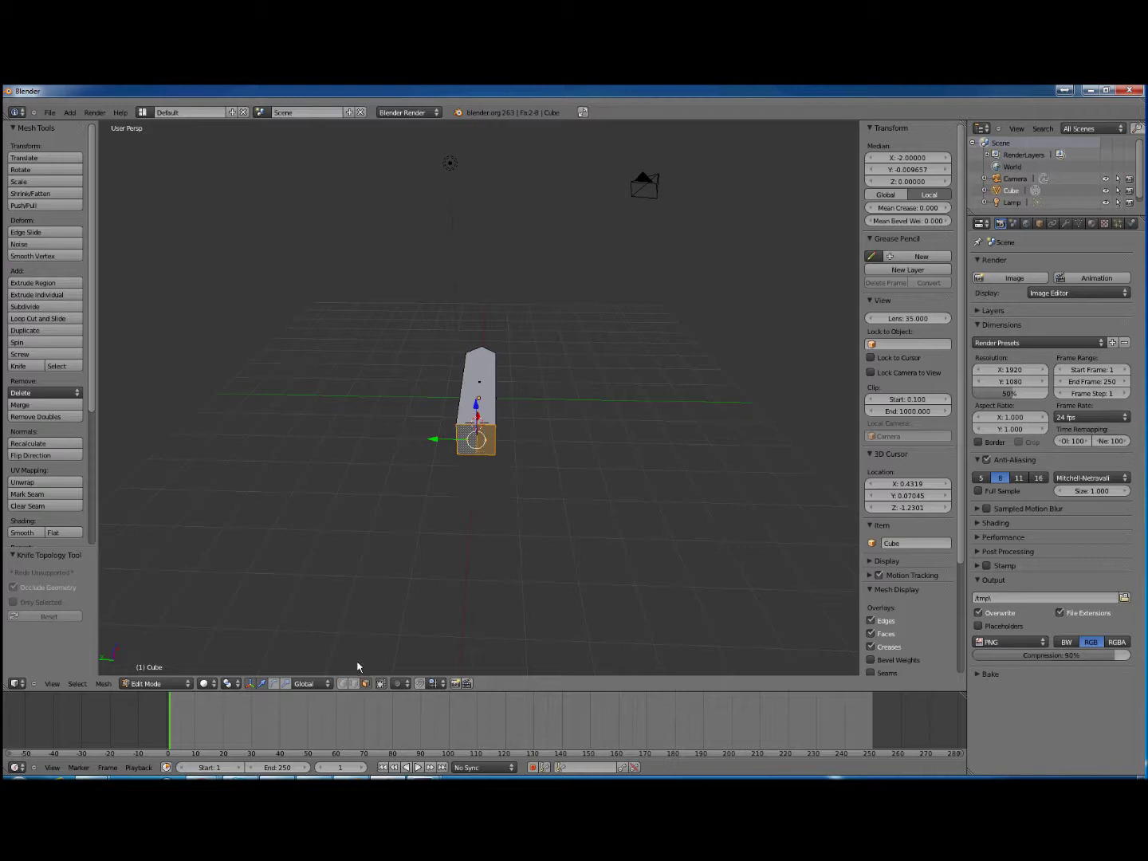
- Select the top vertex of the vertical cut on the negative X end face and set its Y coordinate to 0
click(342, 684)
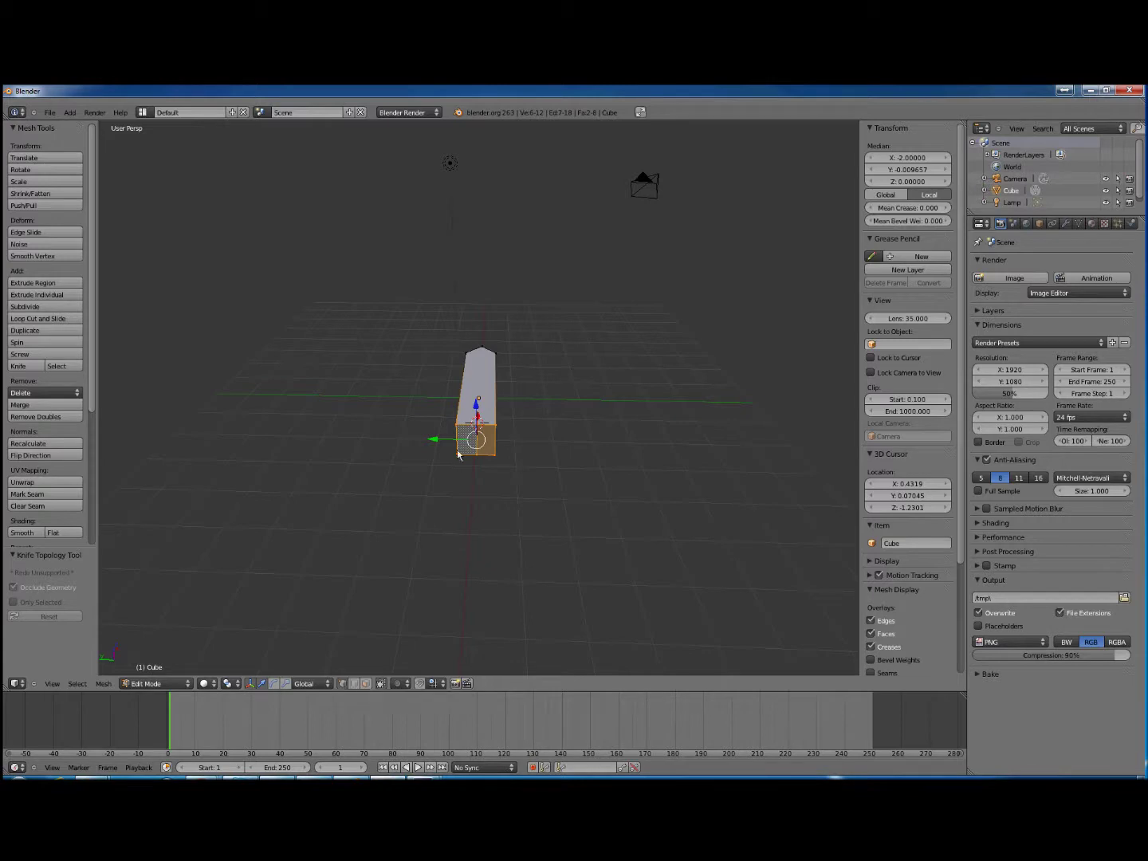
right_click(478, 426)
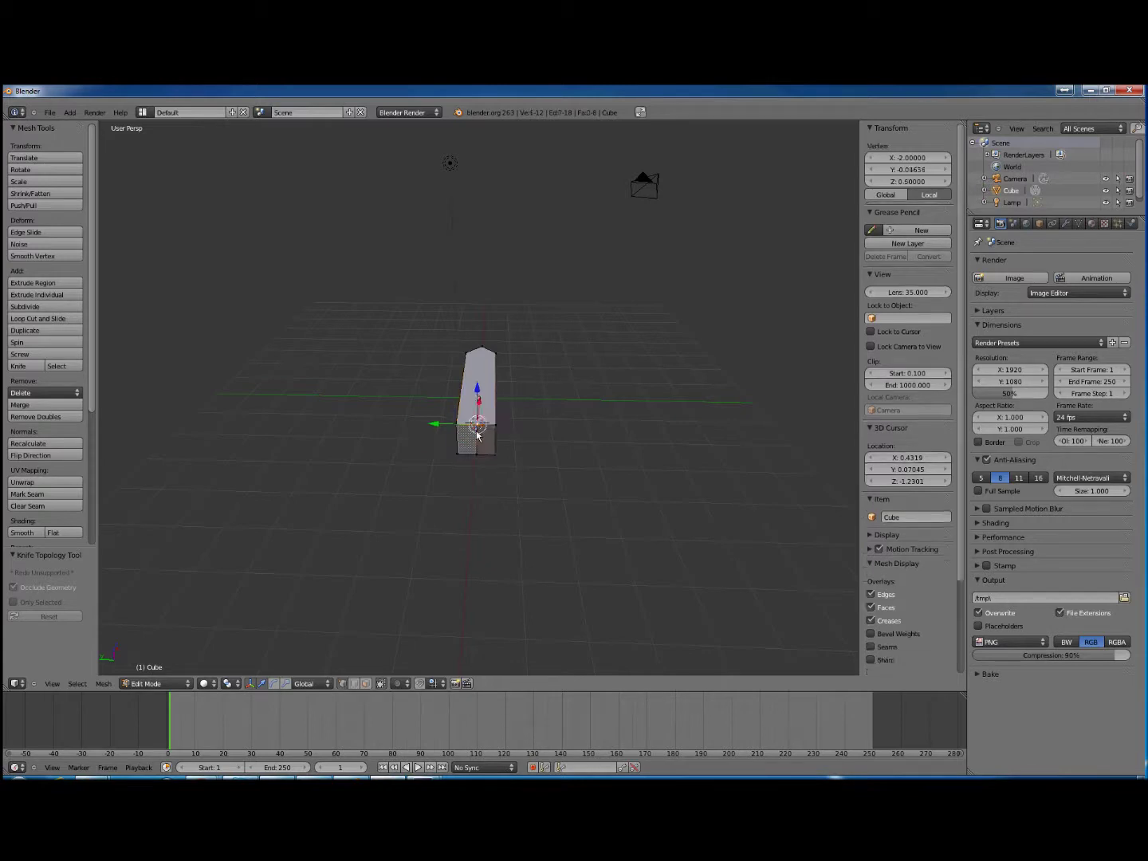
click(915, 170)
text(0)
key(Return)
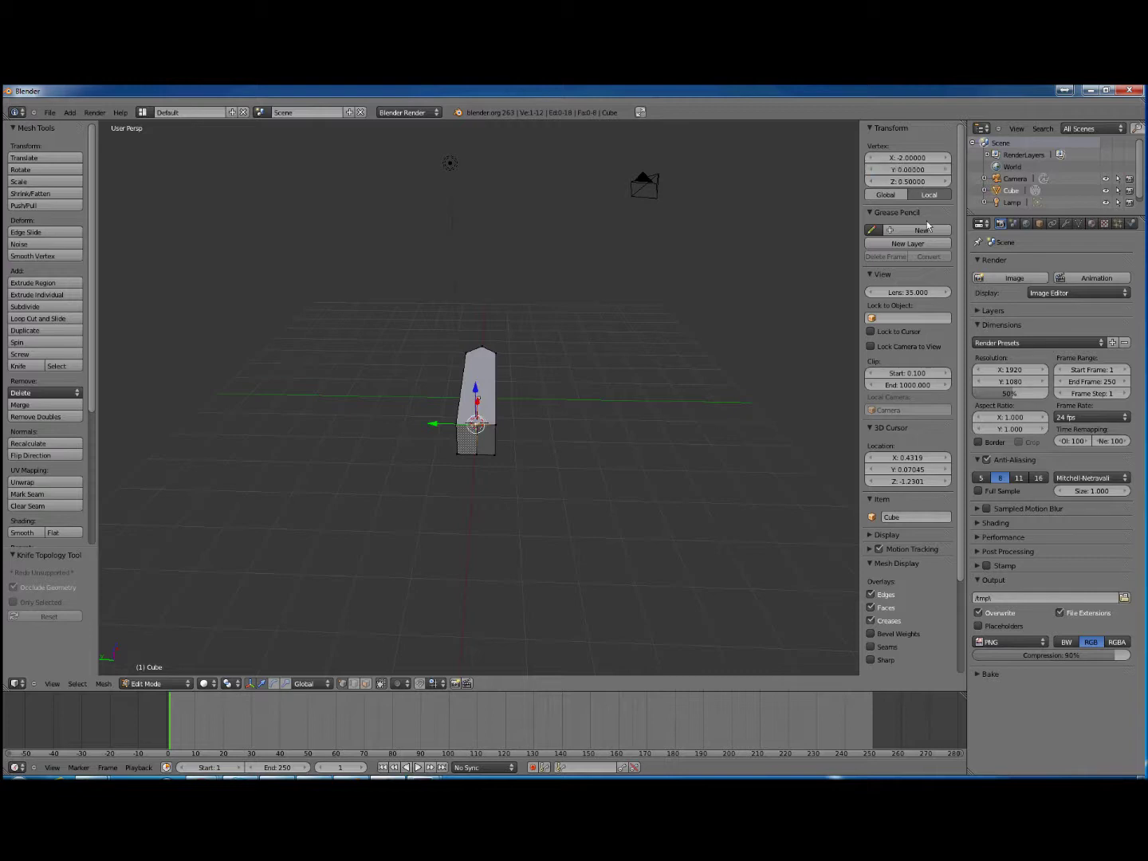
- Select the bottom vertex of the negative X end's vertical cut and set its Y coordinate to 0
right_click(478, 459)
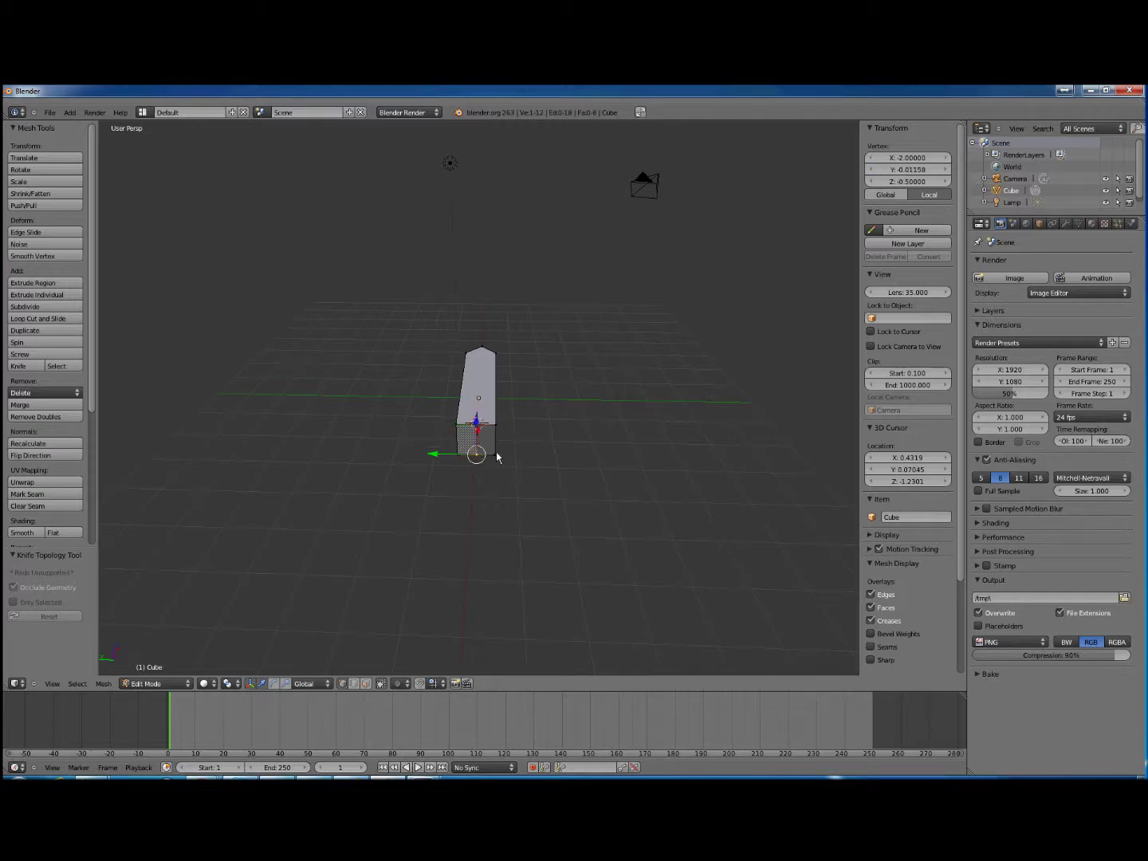
click(923, 171)
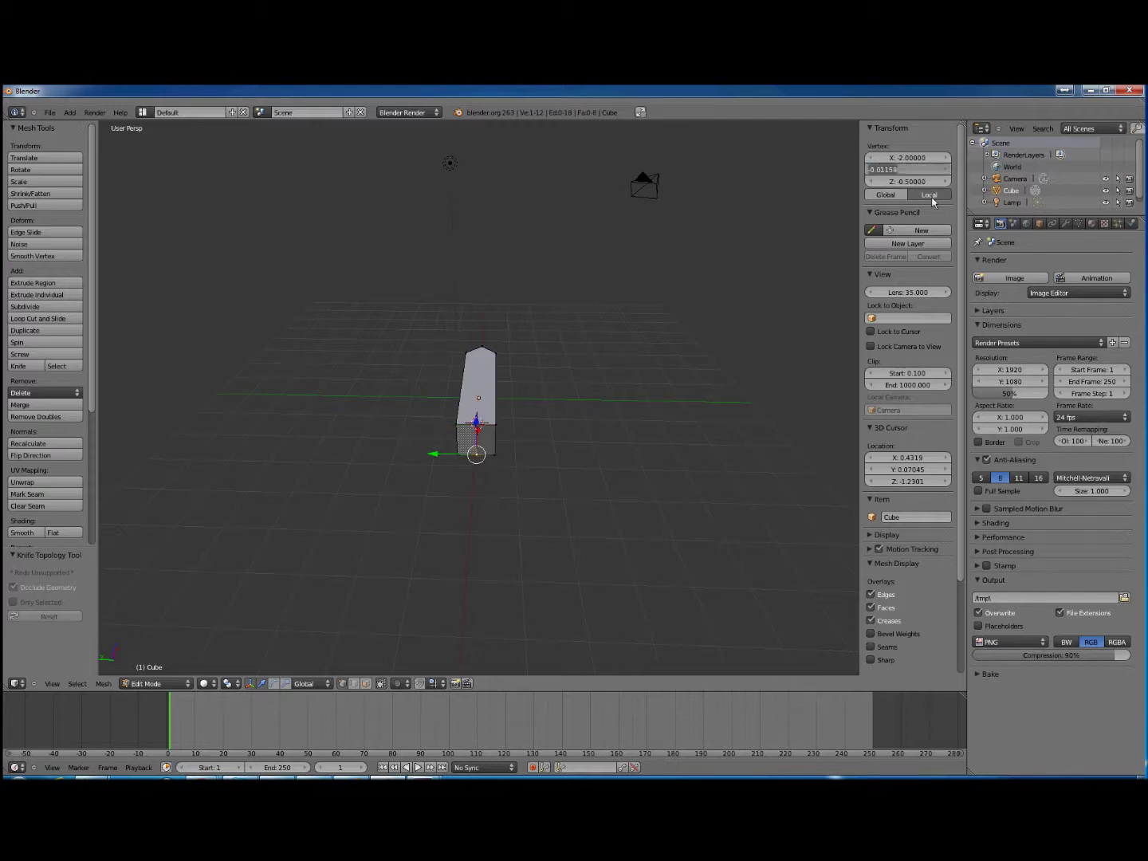
text(0)
key(Return)
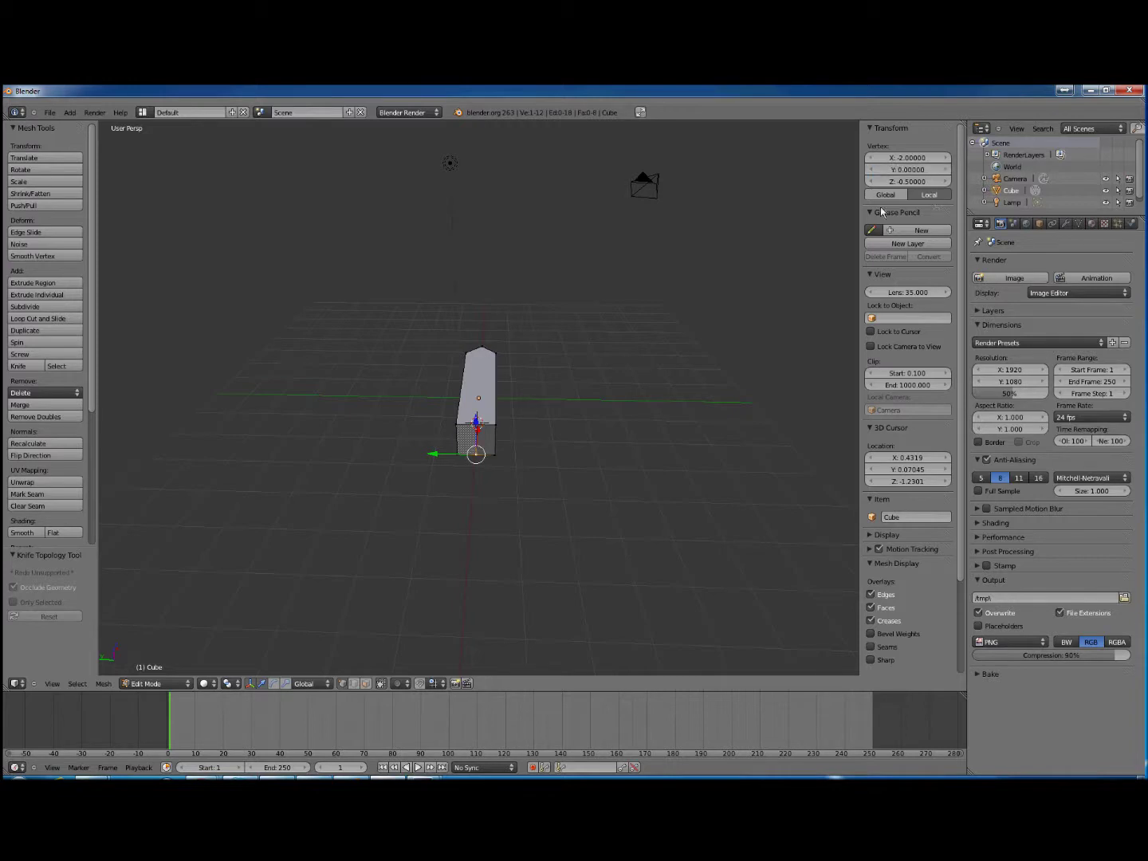
- Select the vertical cut edge on the negative X end, pull it outward into a point and set its median X to -2.5
mouse_move(556, 429)
middle_down()
mouse_move(570, 514)
mouse_move(572, 431)
middle_up()
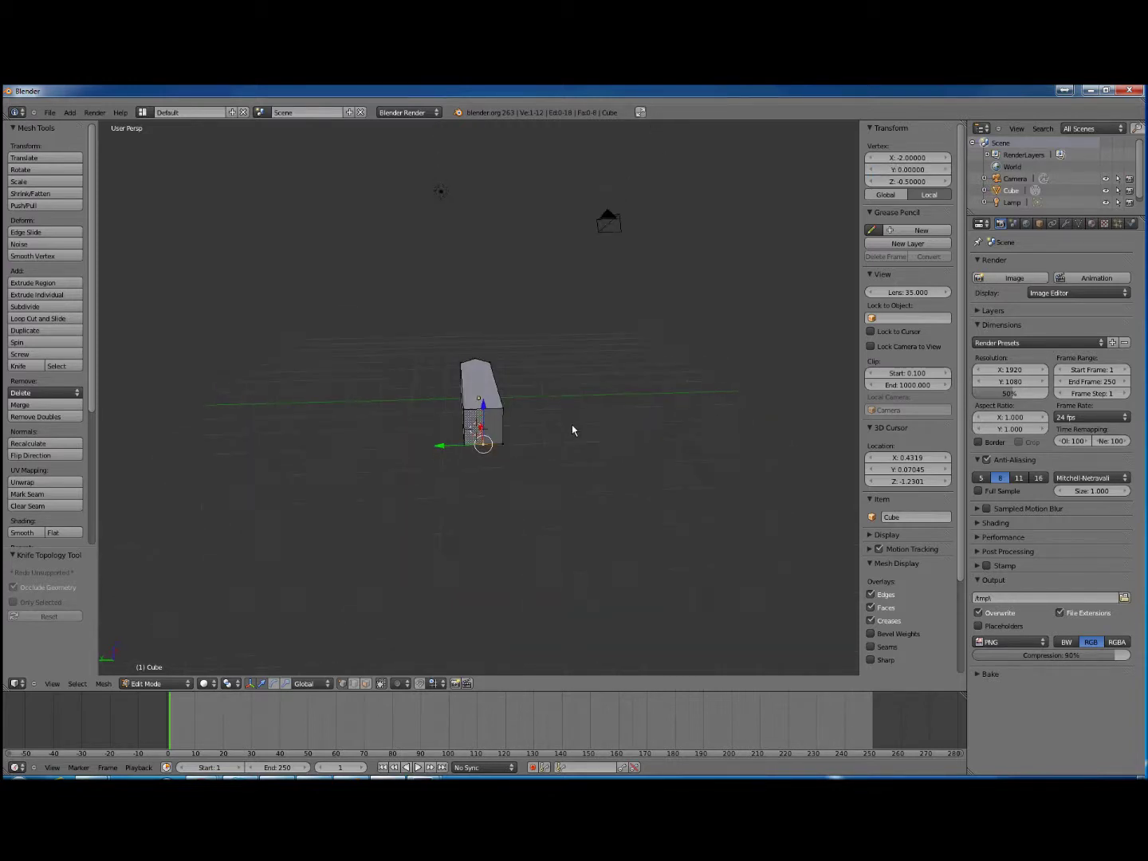
click(356, 686)
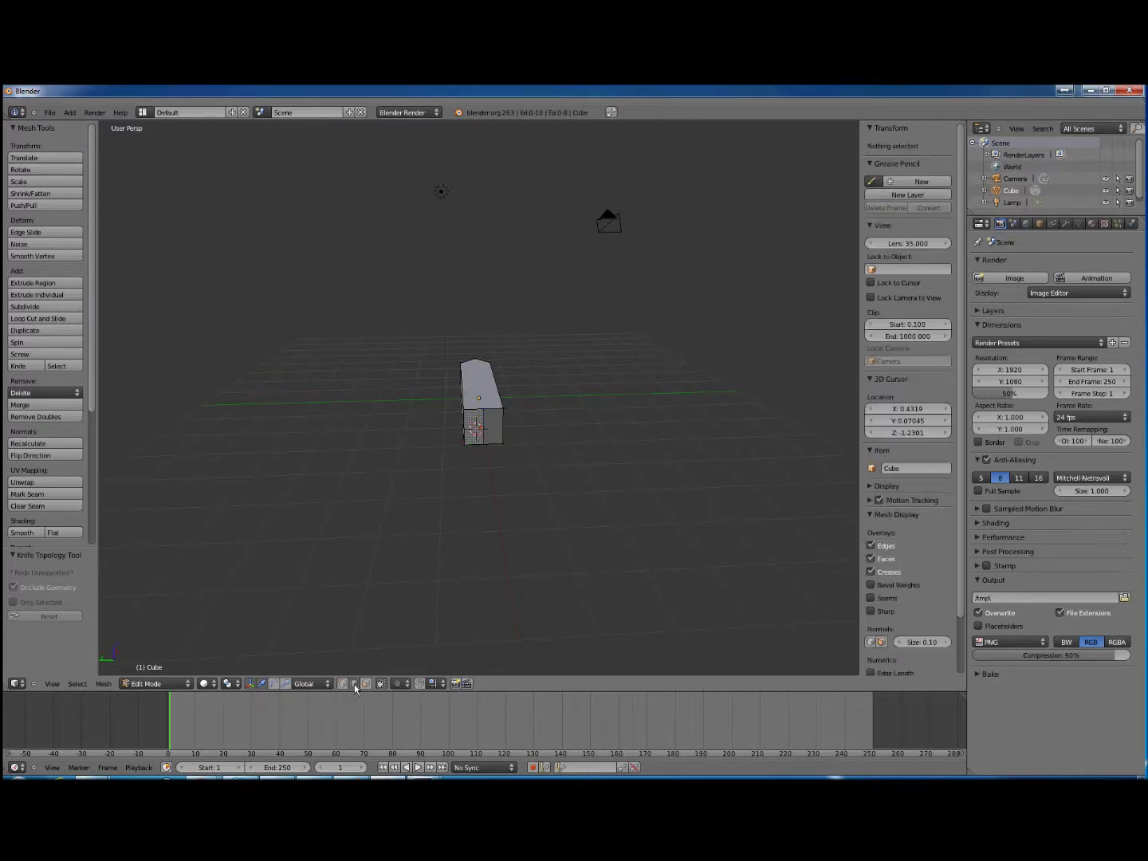
middle_drag(582, 456, 553, 467)
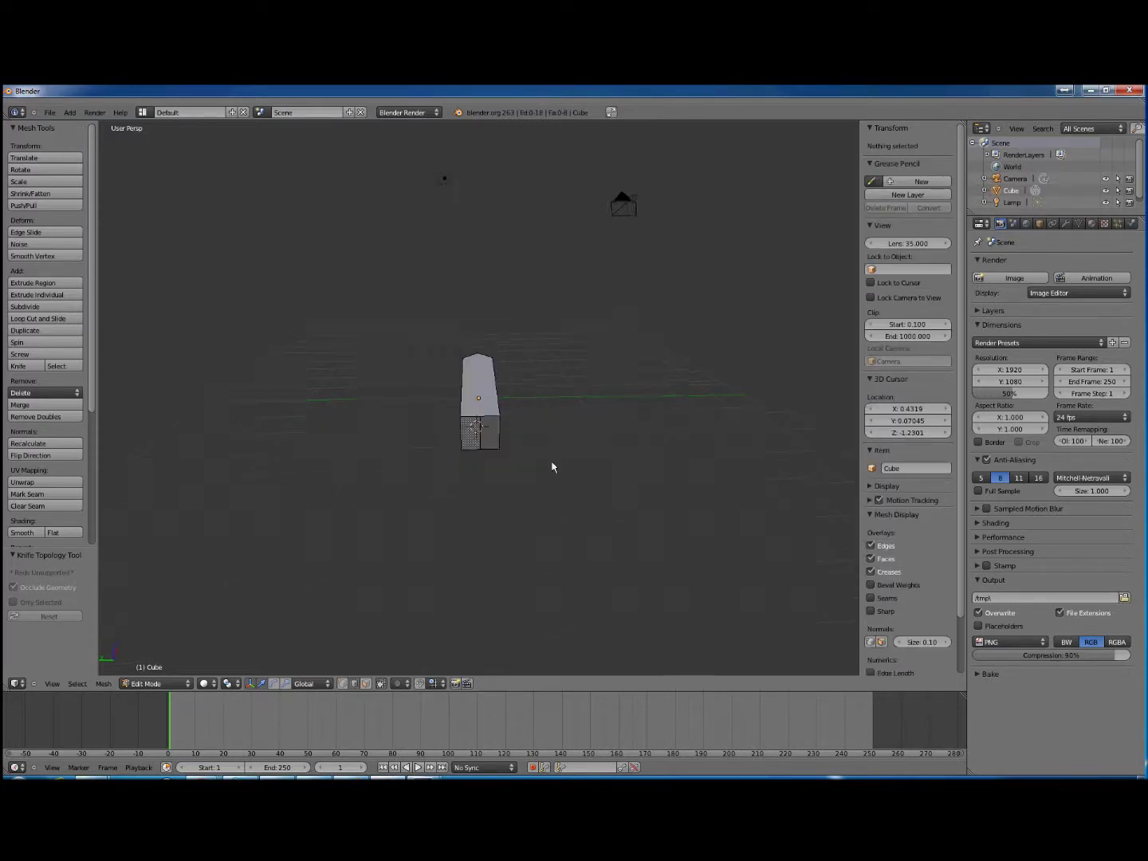
right_click(481, 446)
middle_drag(559, 431, 529, 492)
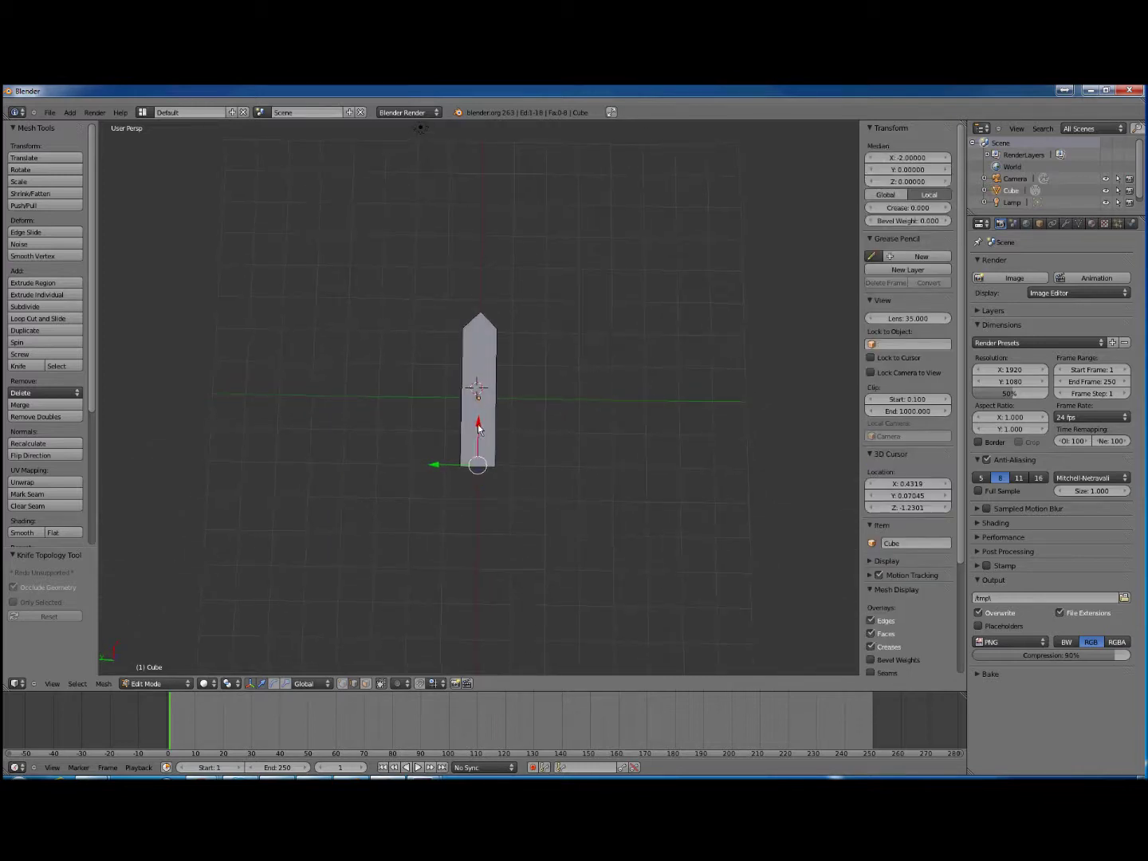
drag(481, 423, 482, 438)
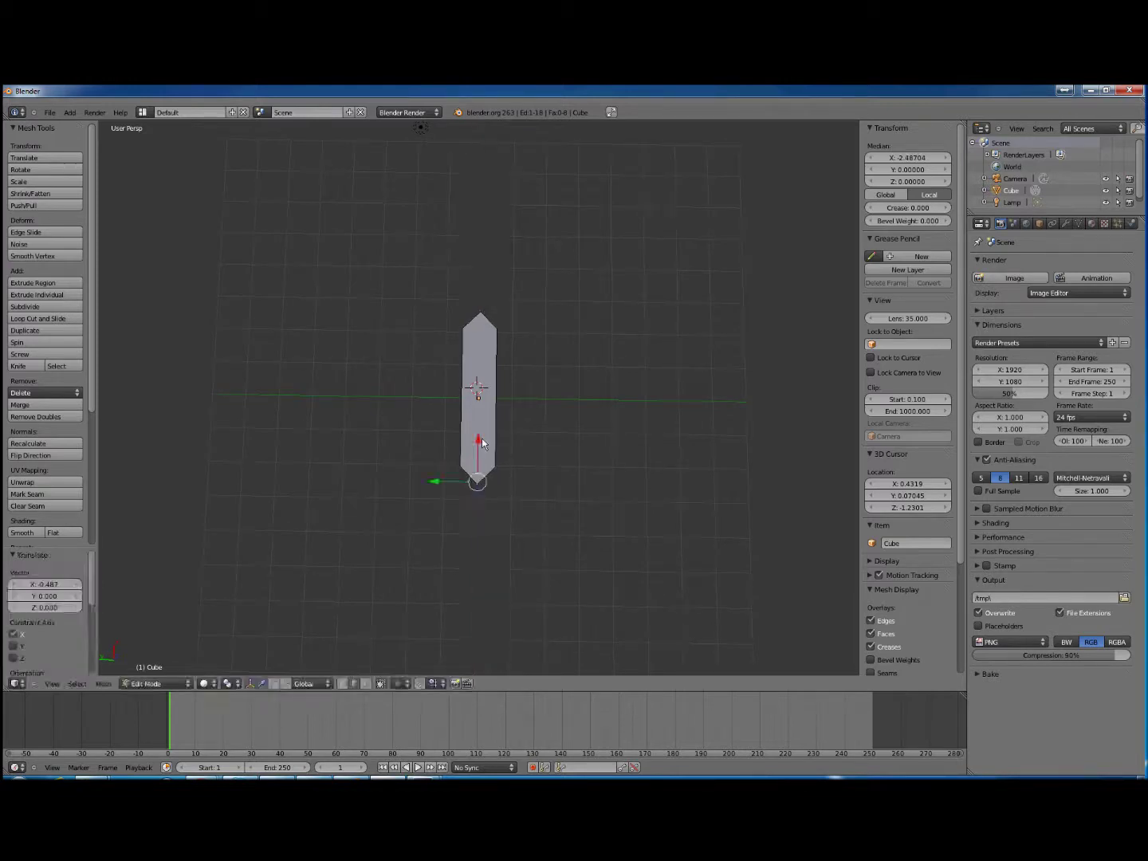
click(914, 162)
text(02.5)
key(Return)
- Push the negative X end's centre edge back inward to about X -2.03 and reset its median X to -2.5
middle_drag(631, 421, 625, 387)
drag(476, 438, 480, 424)
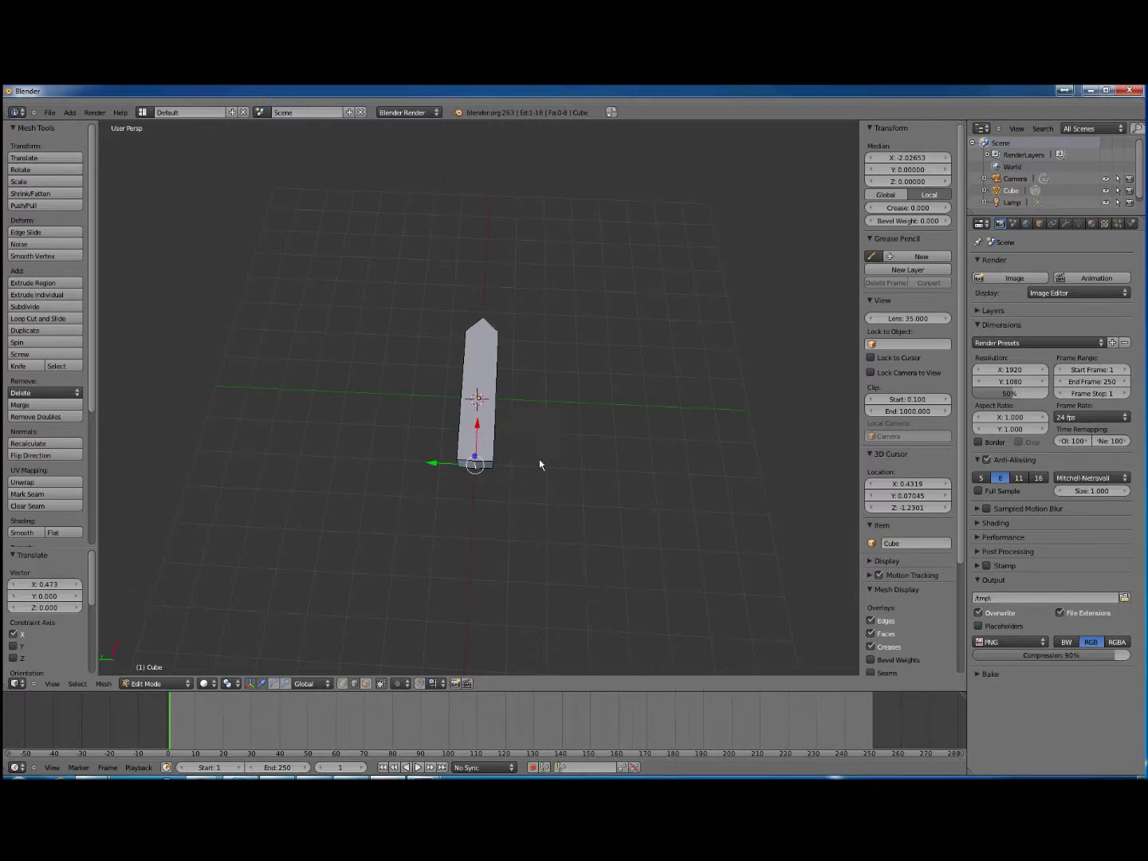
click(919, 159)
text(-2.5)
key(Return)
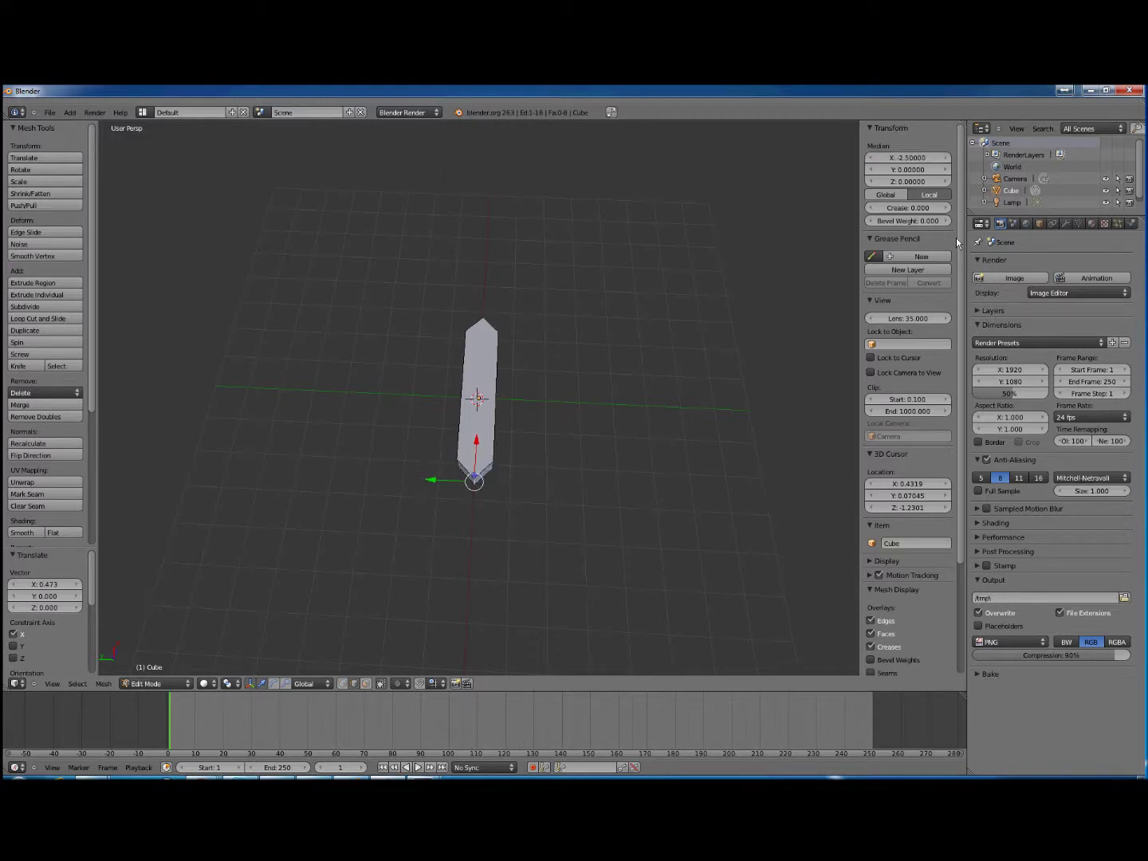
- Check the coordinates of the upper and lower corner vertices on the negative Y side of the positive X end
mouse_move(584, 521)
middle_down()
mouse_move(497, 534)
mouse_move(435, 477)
mouse_move(434, 562)
mouse_move(574, 494)
mouse_move(616, 492)
mouse_move(570, 506)
middle_up()
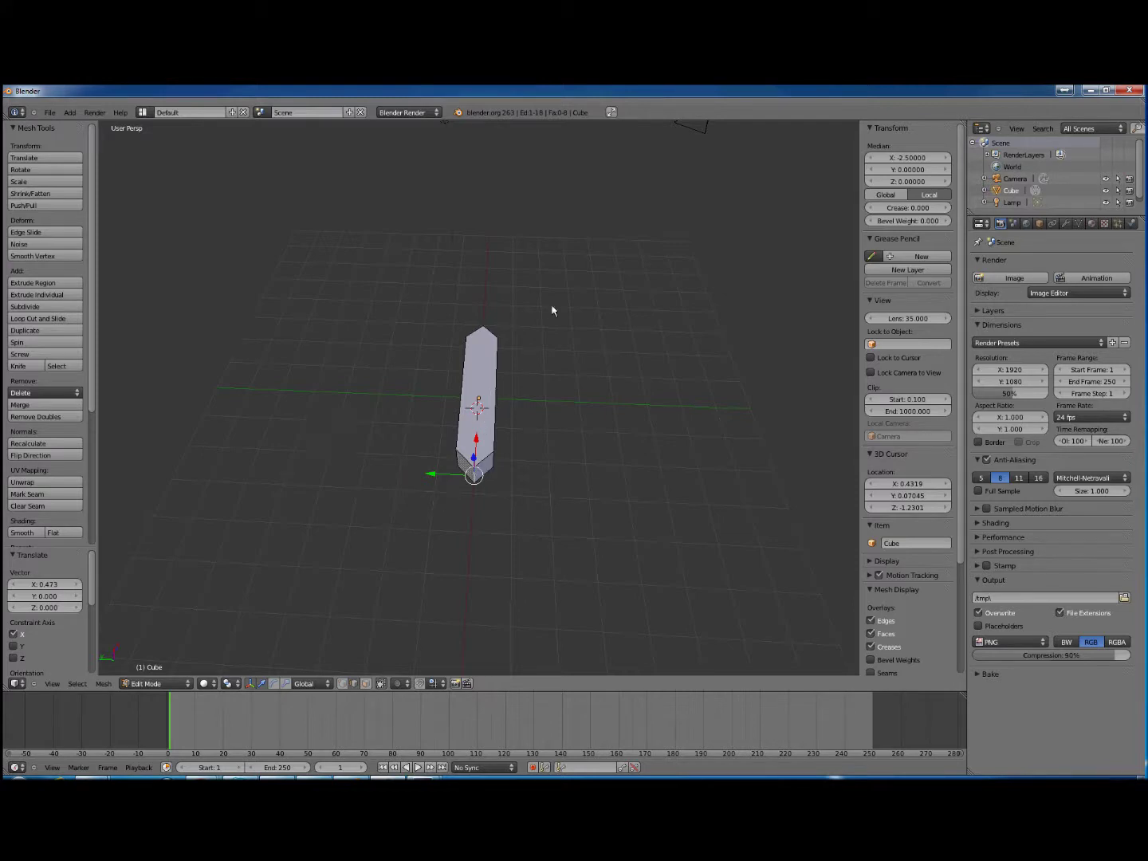
middle_drag(591, 428, 460, 454)
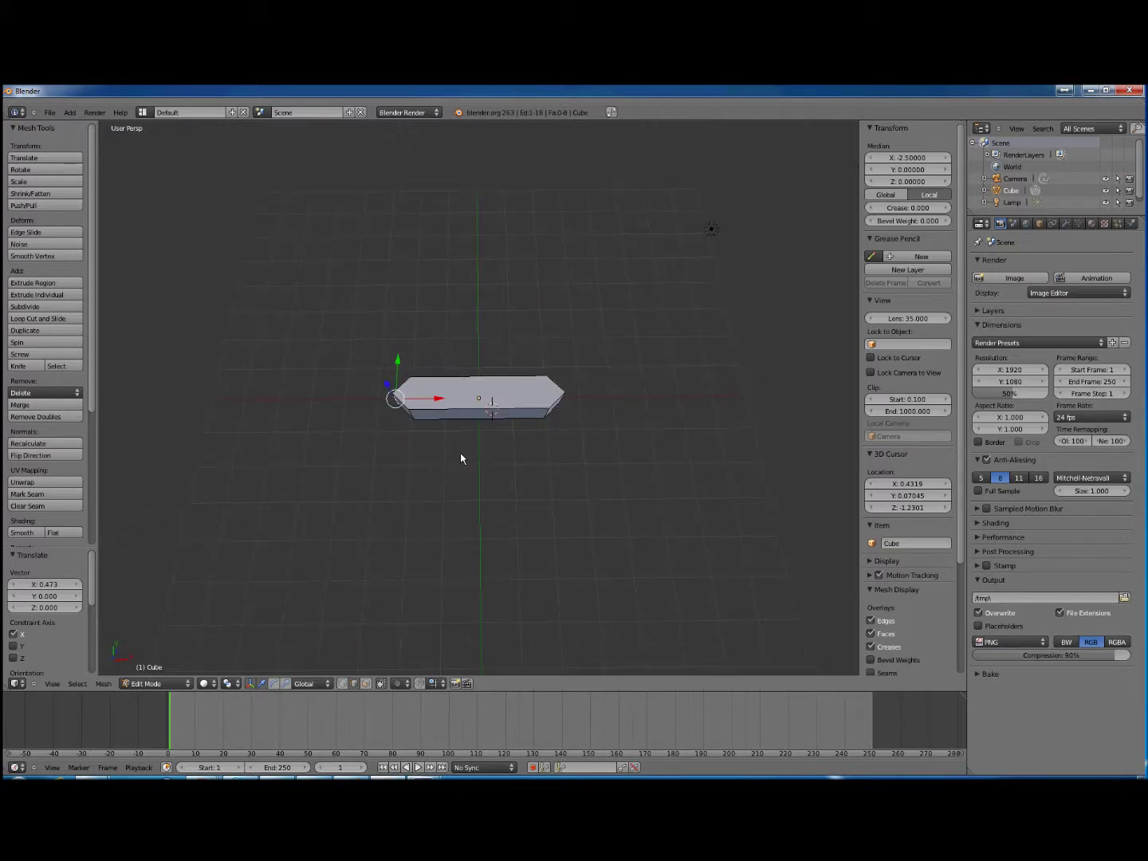
middle_drag(564, 454, 468, 428)
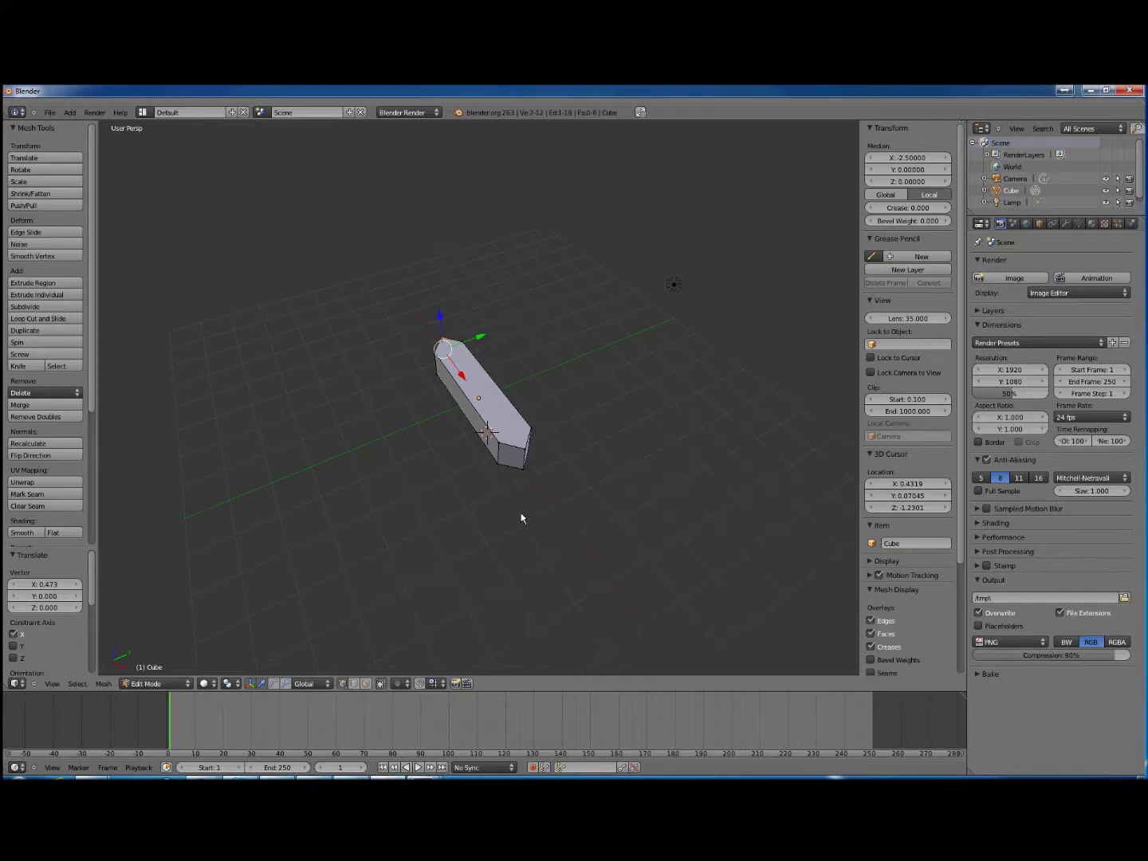
right_click(499, 442)
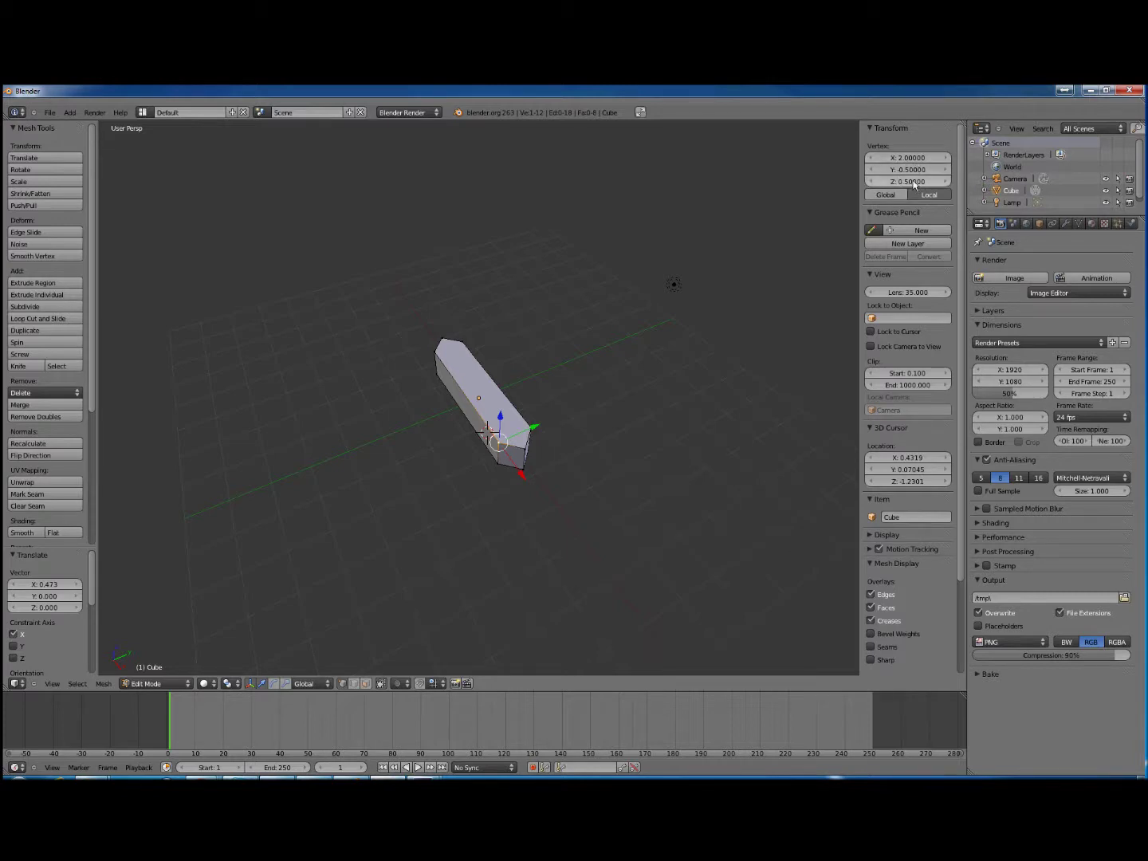
right_click(498, 466)
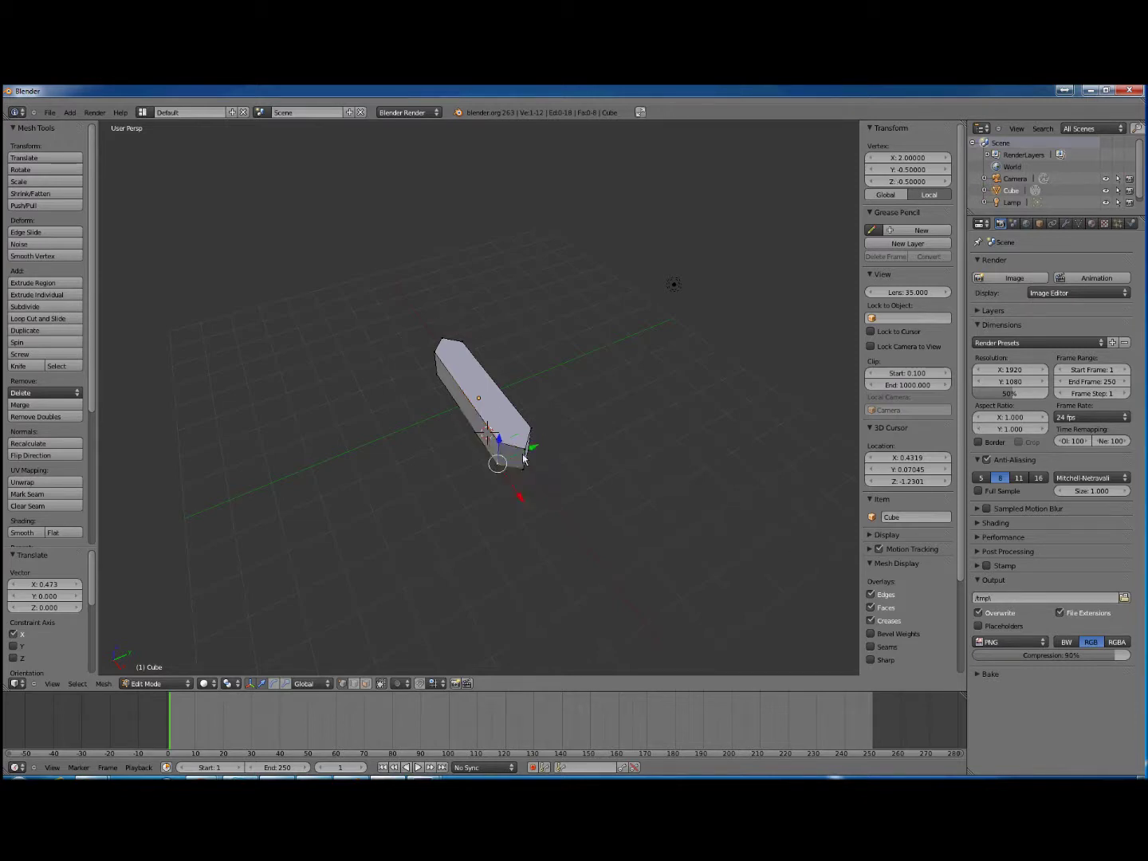
- Set the Y coordinate to 0 for both the top and bottom tip vertices of the positive X end
right_click(525, 452)
click(920, 170)
text(0)
key(Return)
right_click(523, 469)
click(923, 170)
text(0)
key(Return)
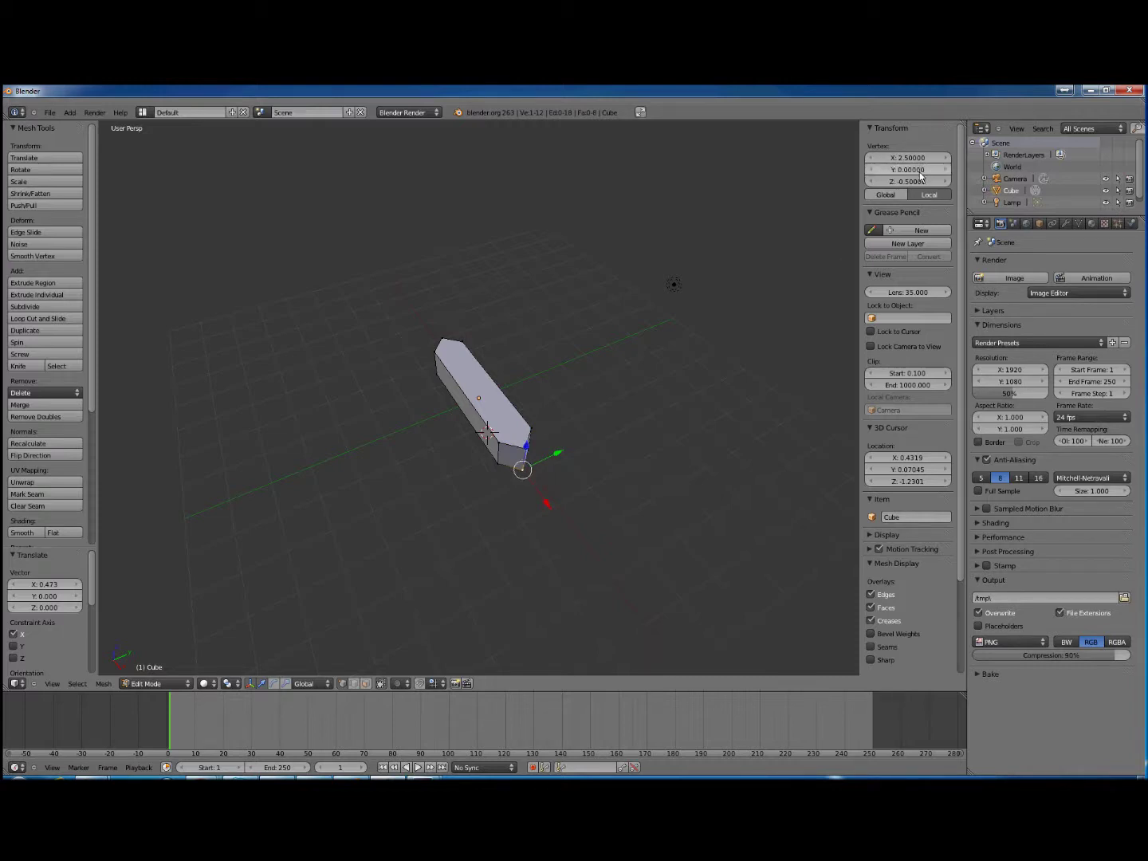
- Check the coordinates of the positive Y side corner vertices and the top tip vertex at the positive X end
middle_drag(628, 515, 514, 503)
right_click(426, 420)
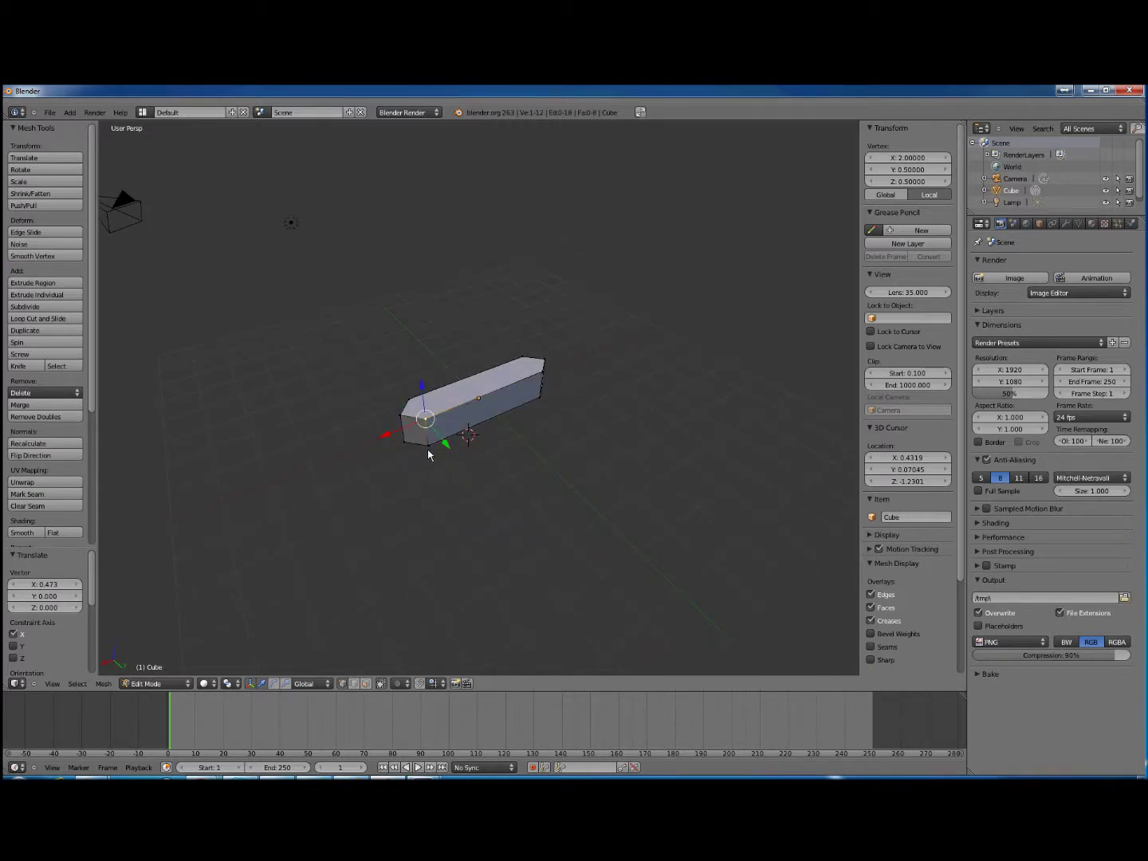
right_click(428, 448)
right_click(399, 418)
right_click(426, 420)
- Check the coordinates of the corner and tip vertices at the negative X end and examine the block from above
middle_drag(583, 428, 742, 403)
middle_drag(428, 483, 590, 486)
right_click(437, 416)
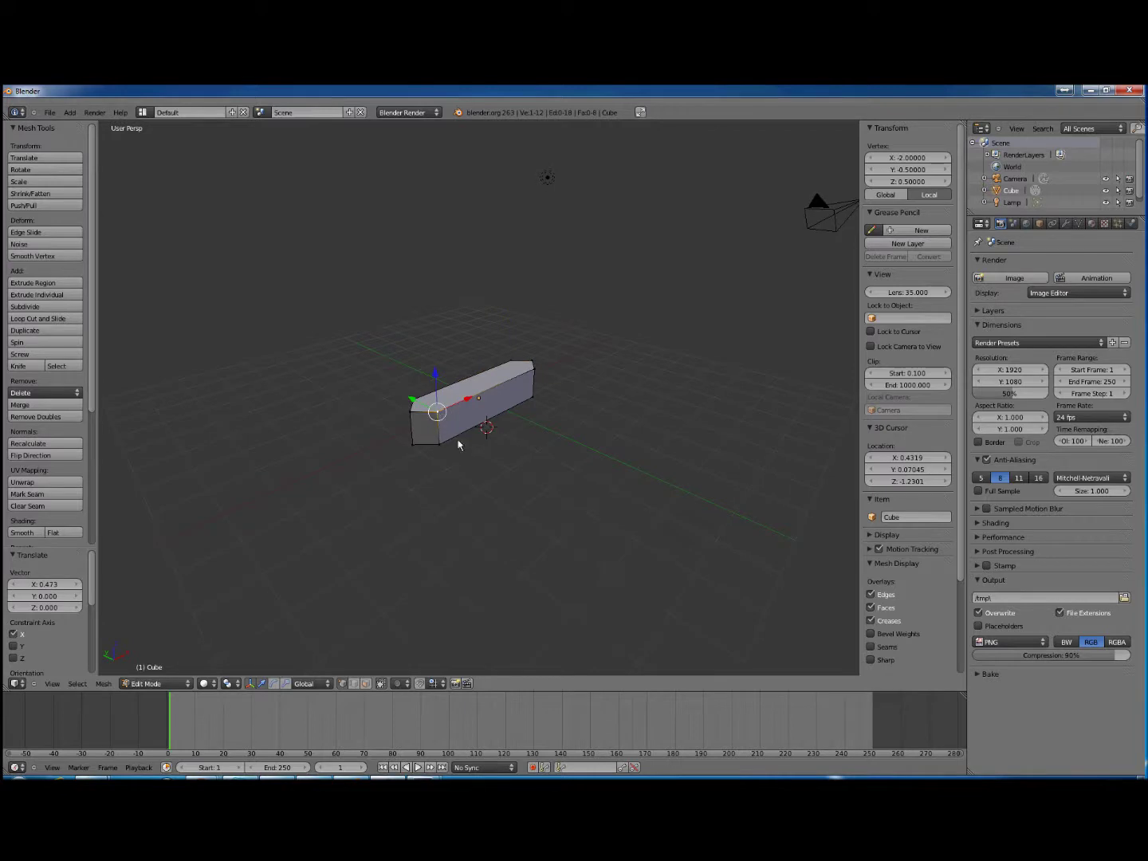
right_click(440, 446)
right_click(413, 445)
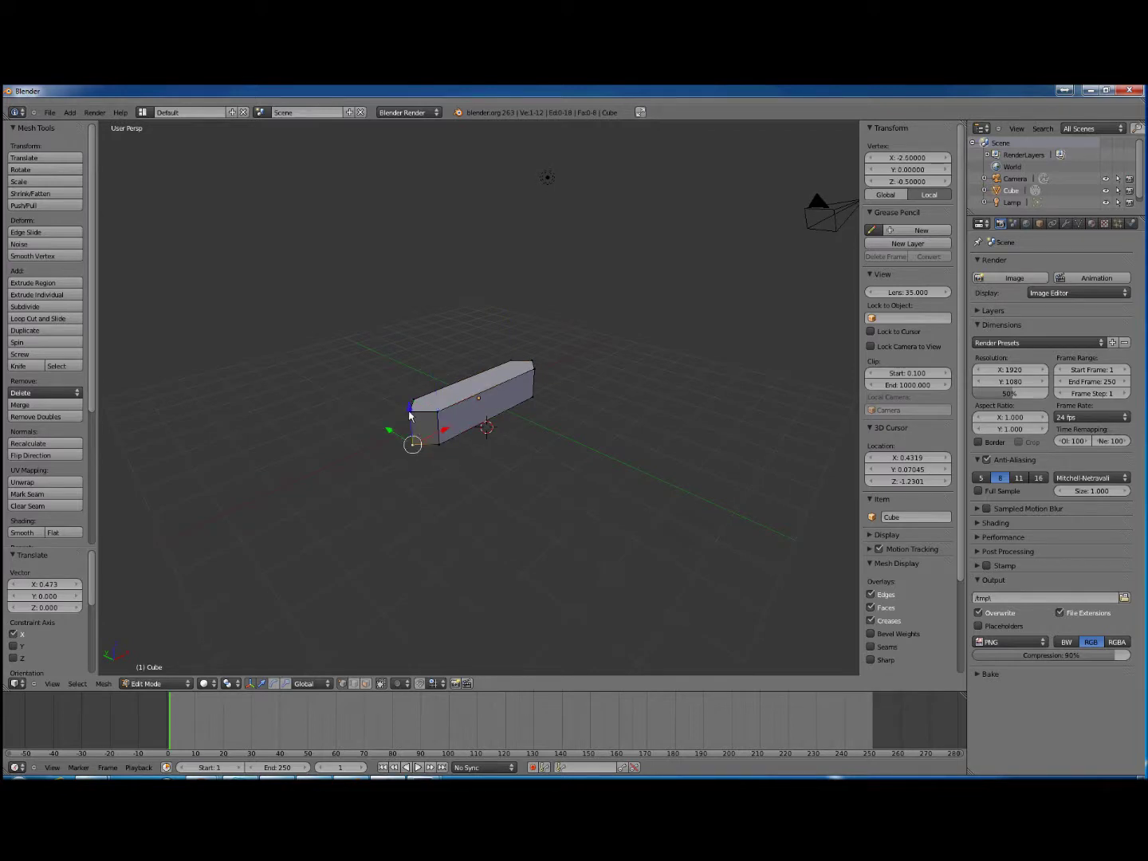
right_click(409, 413)
middle_drag(490, 500, 527, 452)
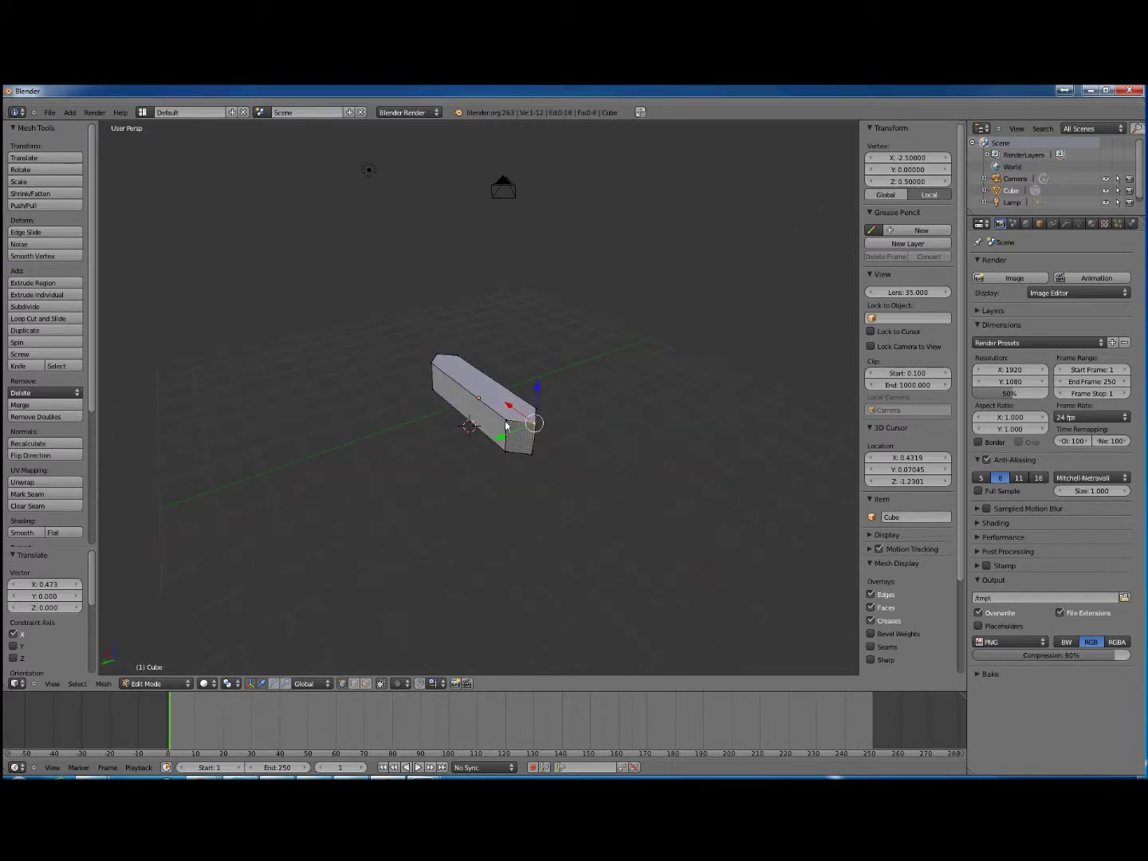
right_click(507, 421)
right_click(507, 452)
middle_drag(641, 430, 559, 528)
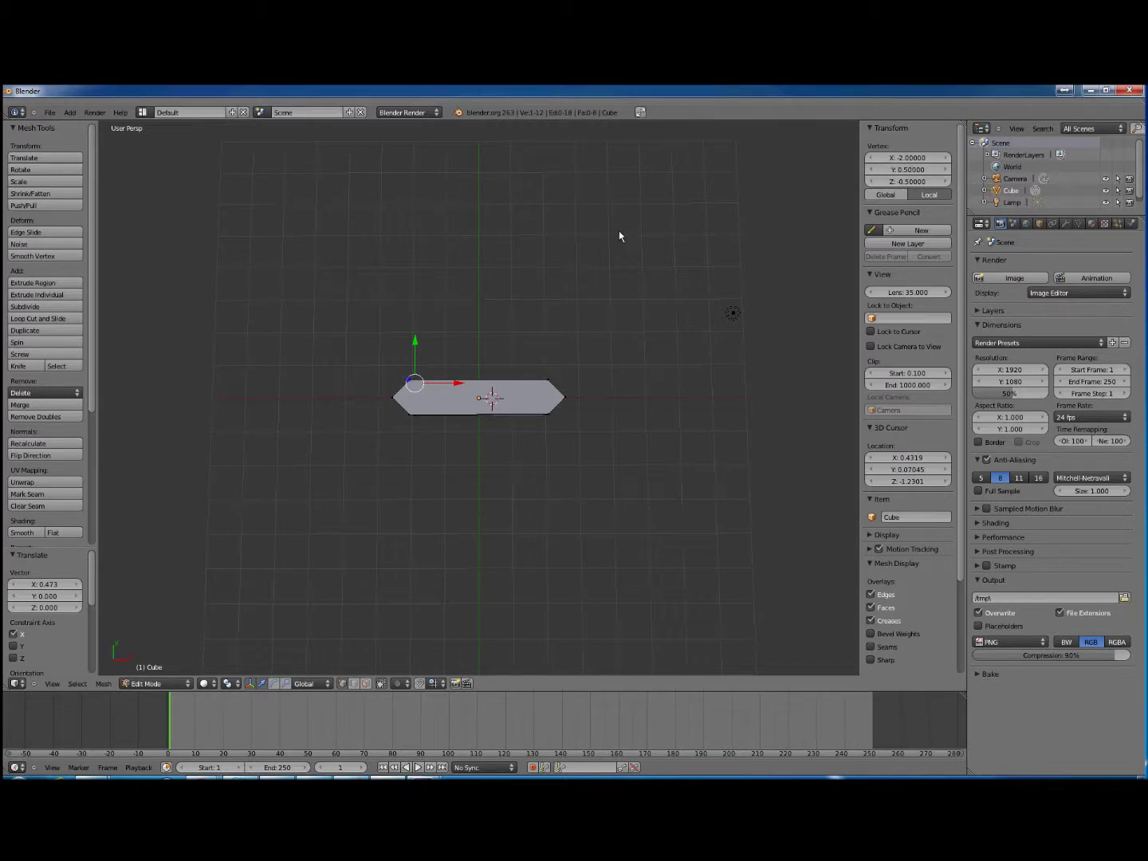
mouse_move(497, 452)
middle_down()
mouse_move(499, 463)
mouse_move(494, 442)
mouse_move(507, 435)
mouse_move(515, 448)
mouse_move(498, 467)
mouse_move(496, 414)
mouse_move(498, 474)
mouse_move(502, 389)
mouse_move(494, 461)
middle_up()
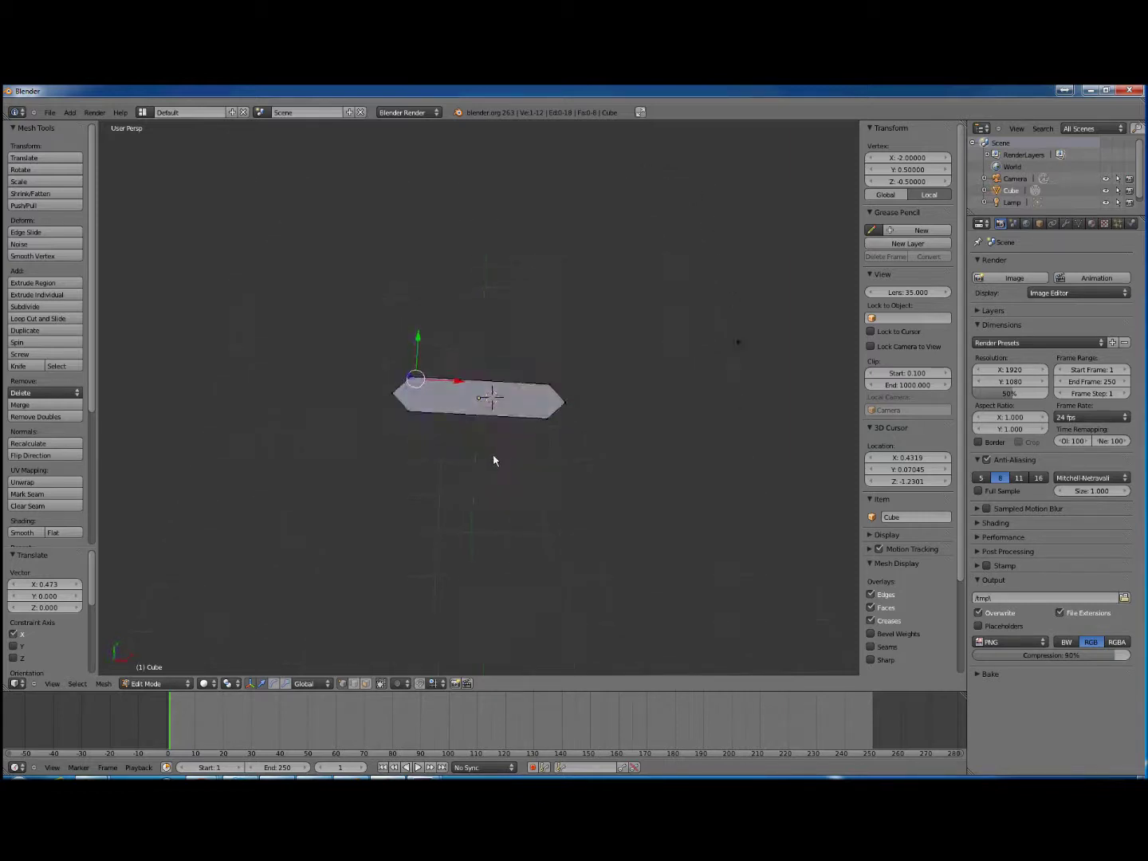
middle_drag(466, 447, 489, 438)
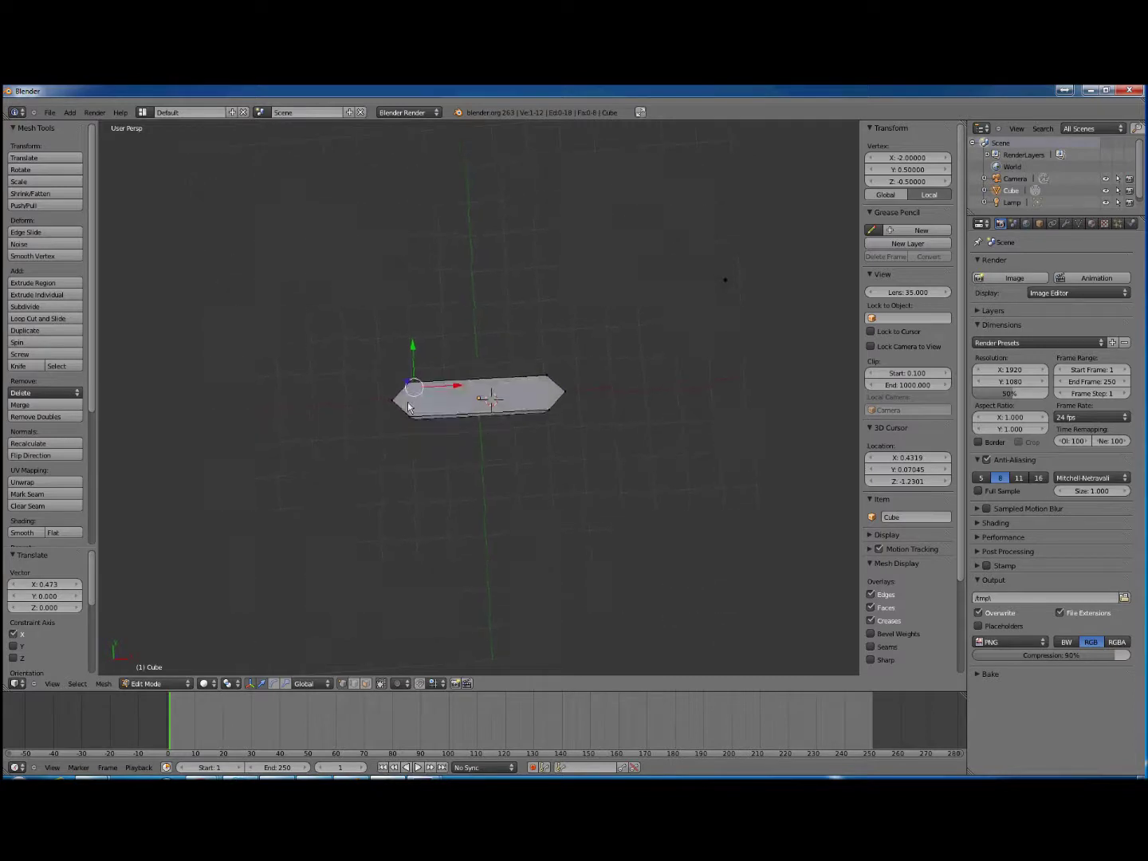